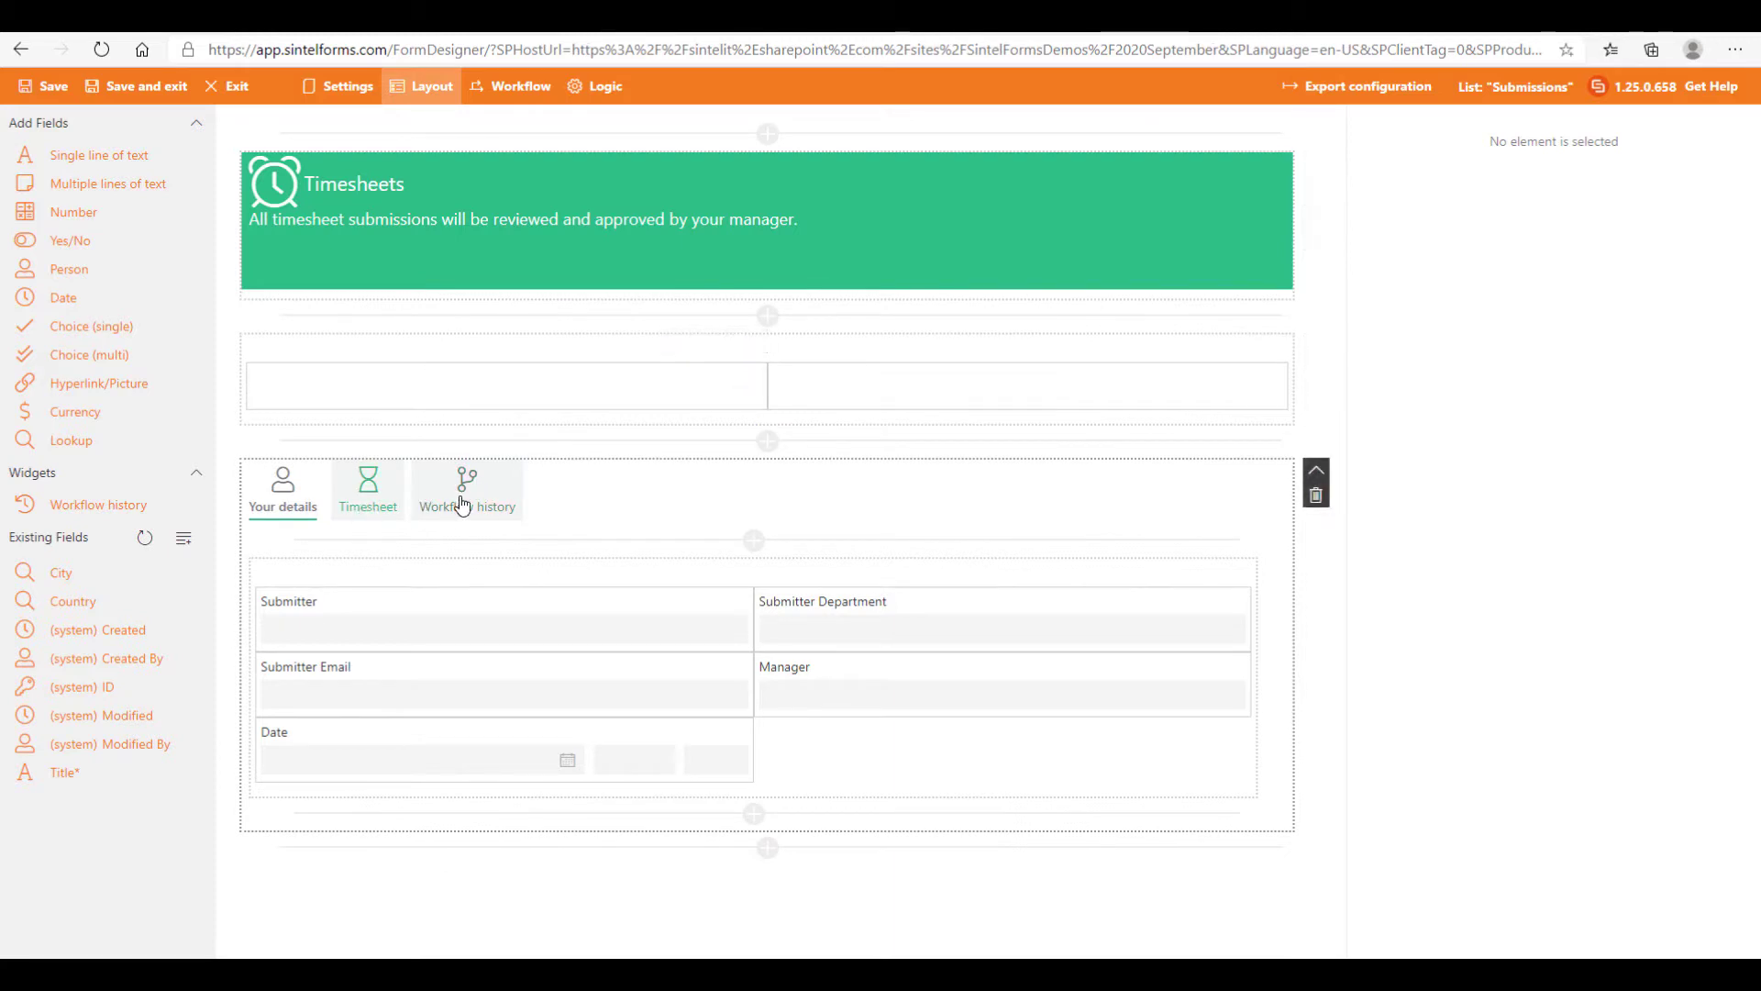
# Step: Add a fourth tab to the form's tabbed section and open its details
pyautogui.click(315, 511)
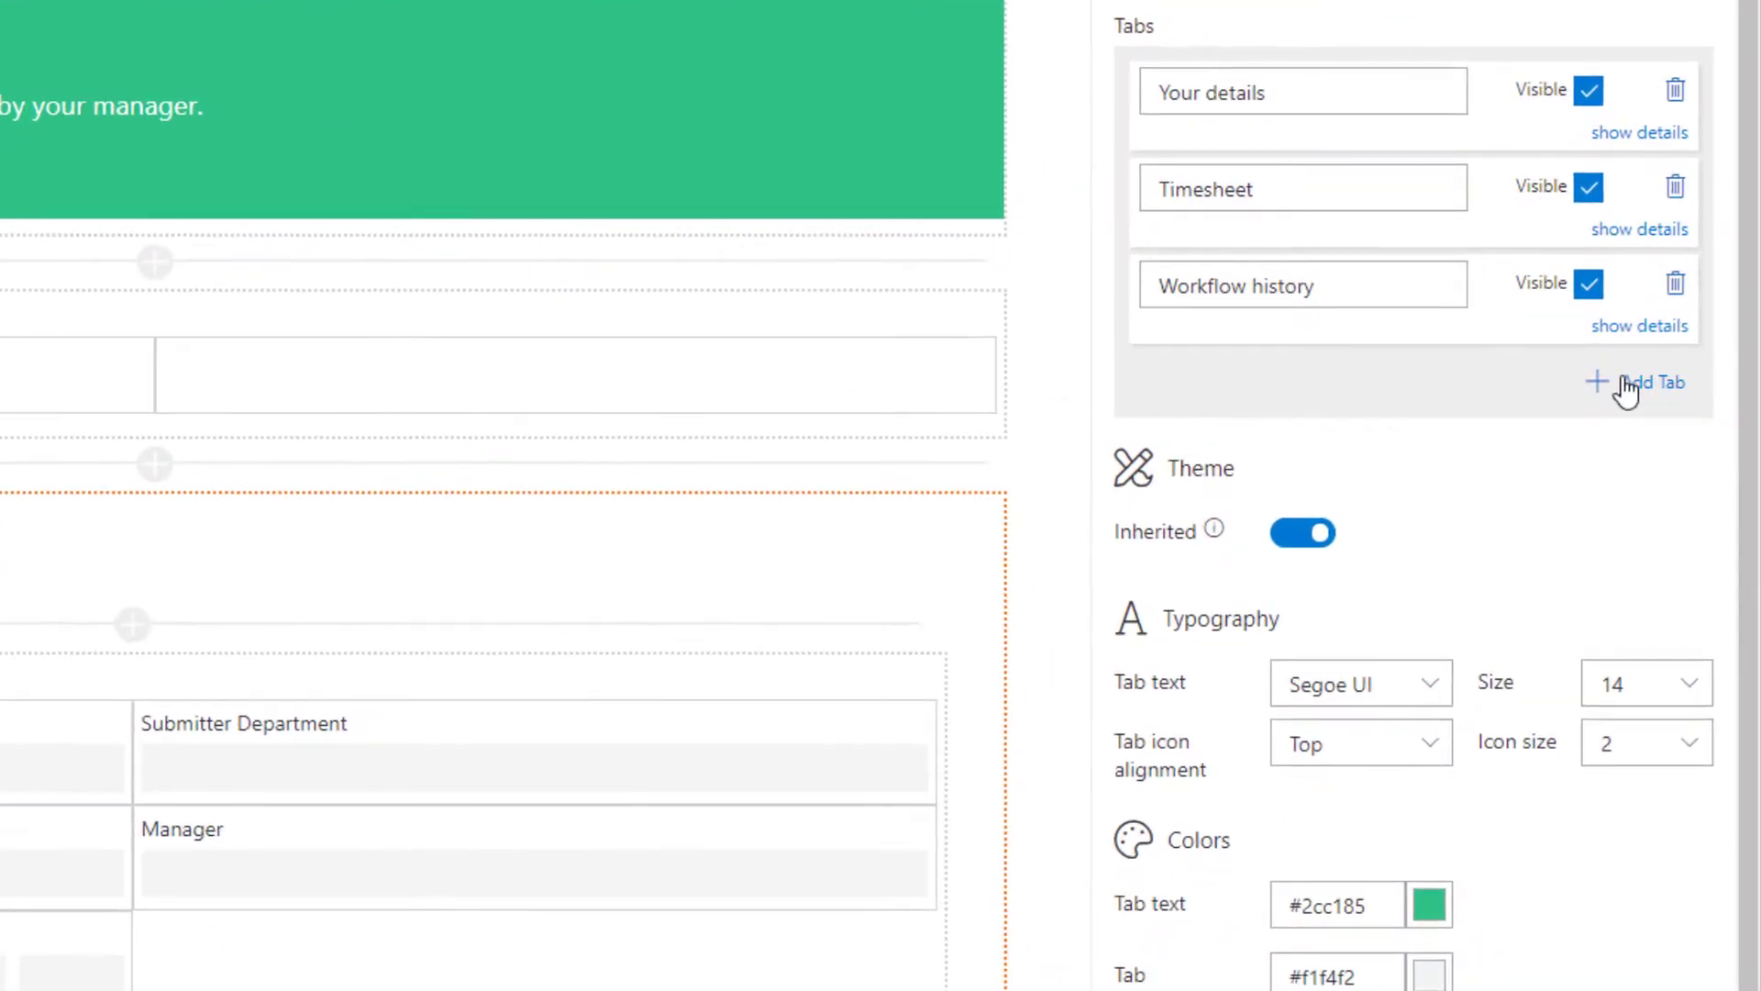
pyautogui.click(1637, 383)
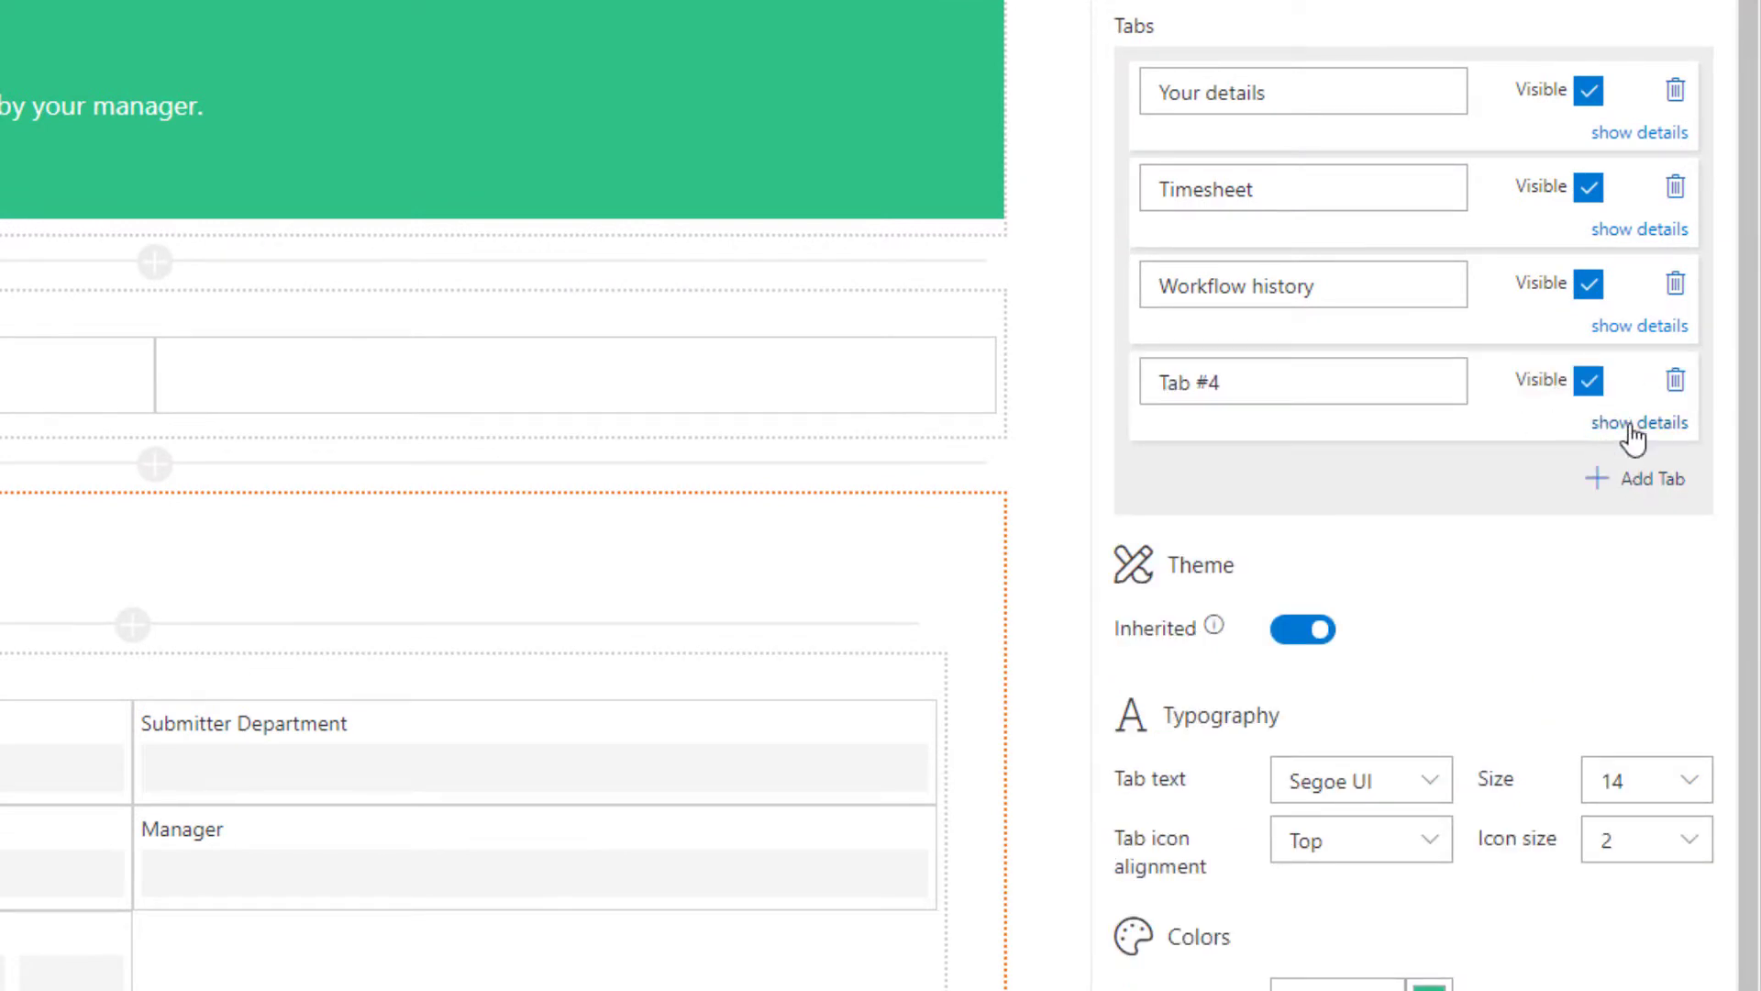
pyautogui.click(1633, 423)
pyautogui.click(1331, 461)
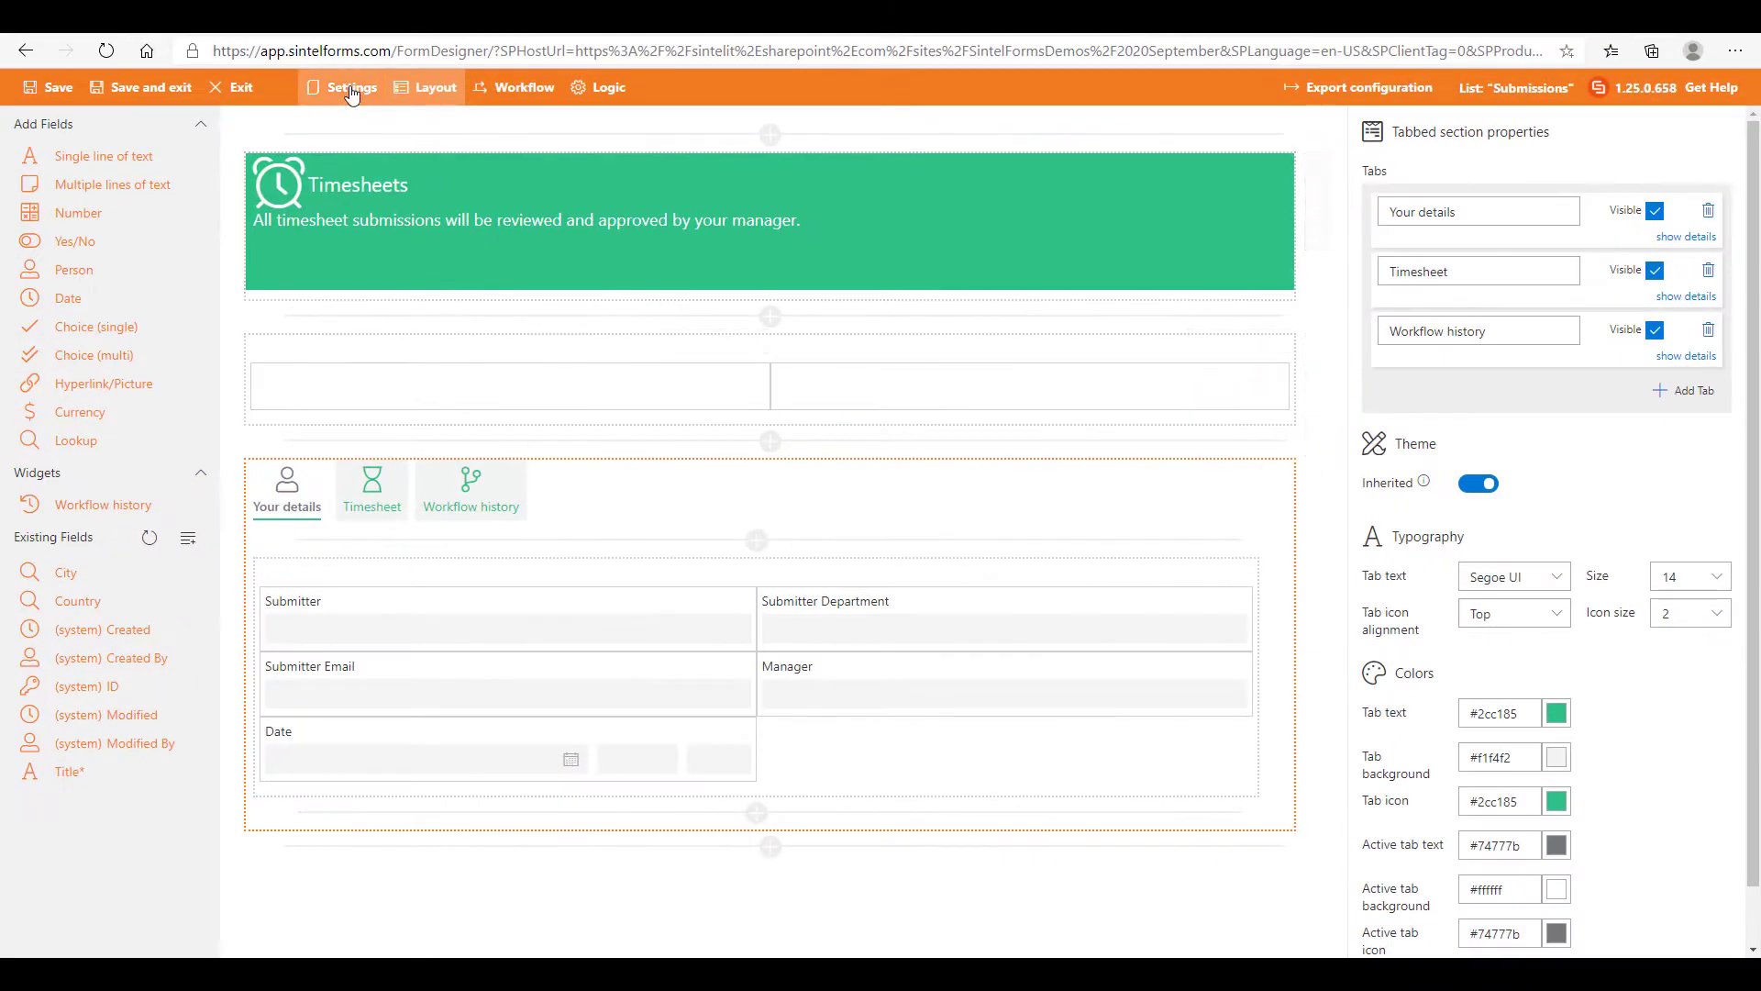
# Step: Open the form's Theme & Styling settings and examine the custom styling CSS
pyautogui.click(351, 93)
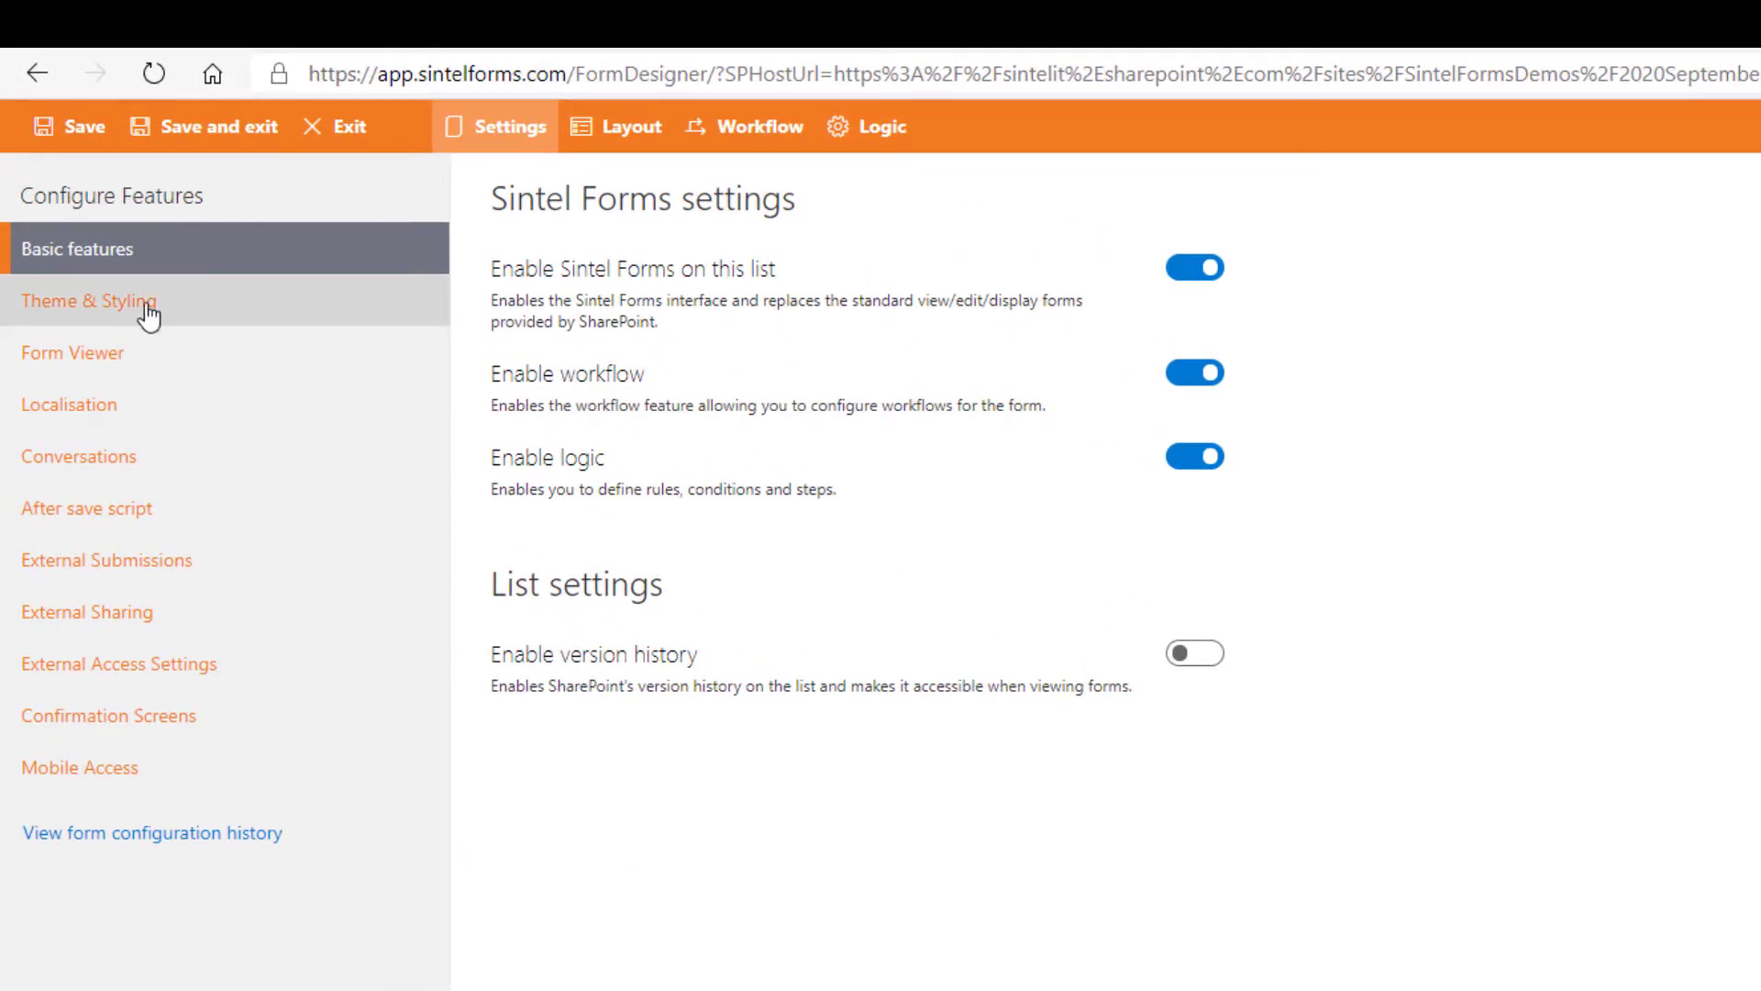
pyautogui.click(147, 315)
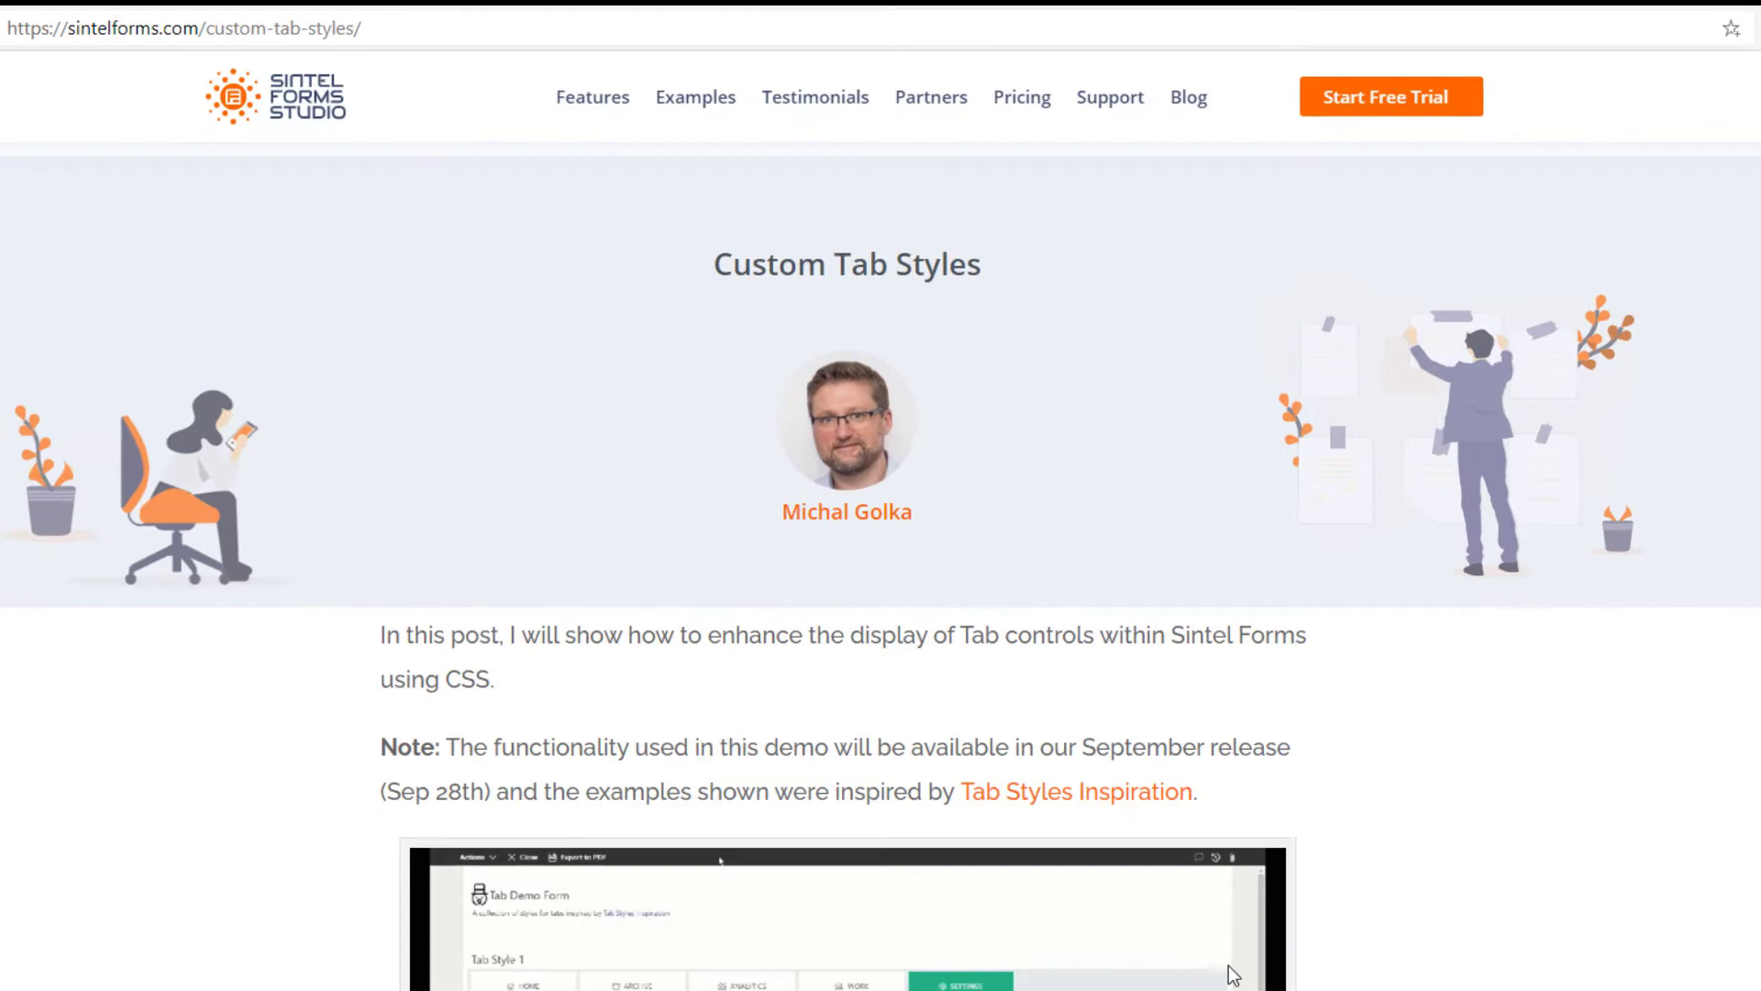
pyautogui.scroll(-4, 1267, 986)
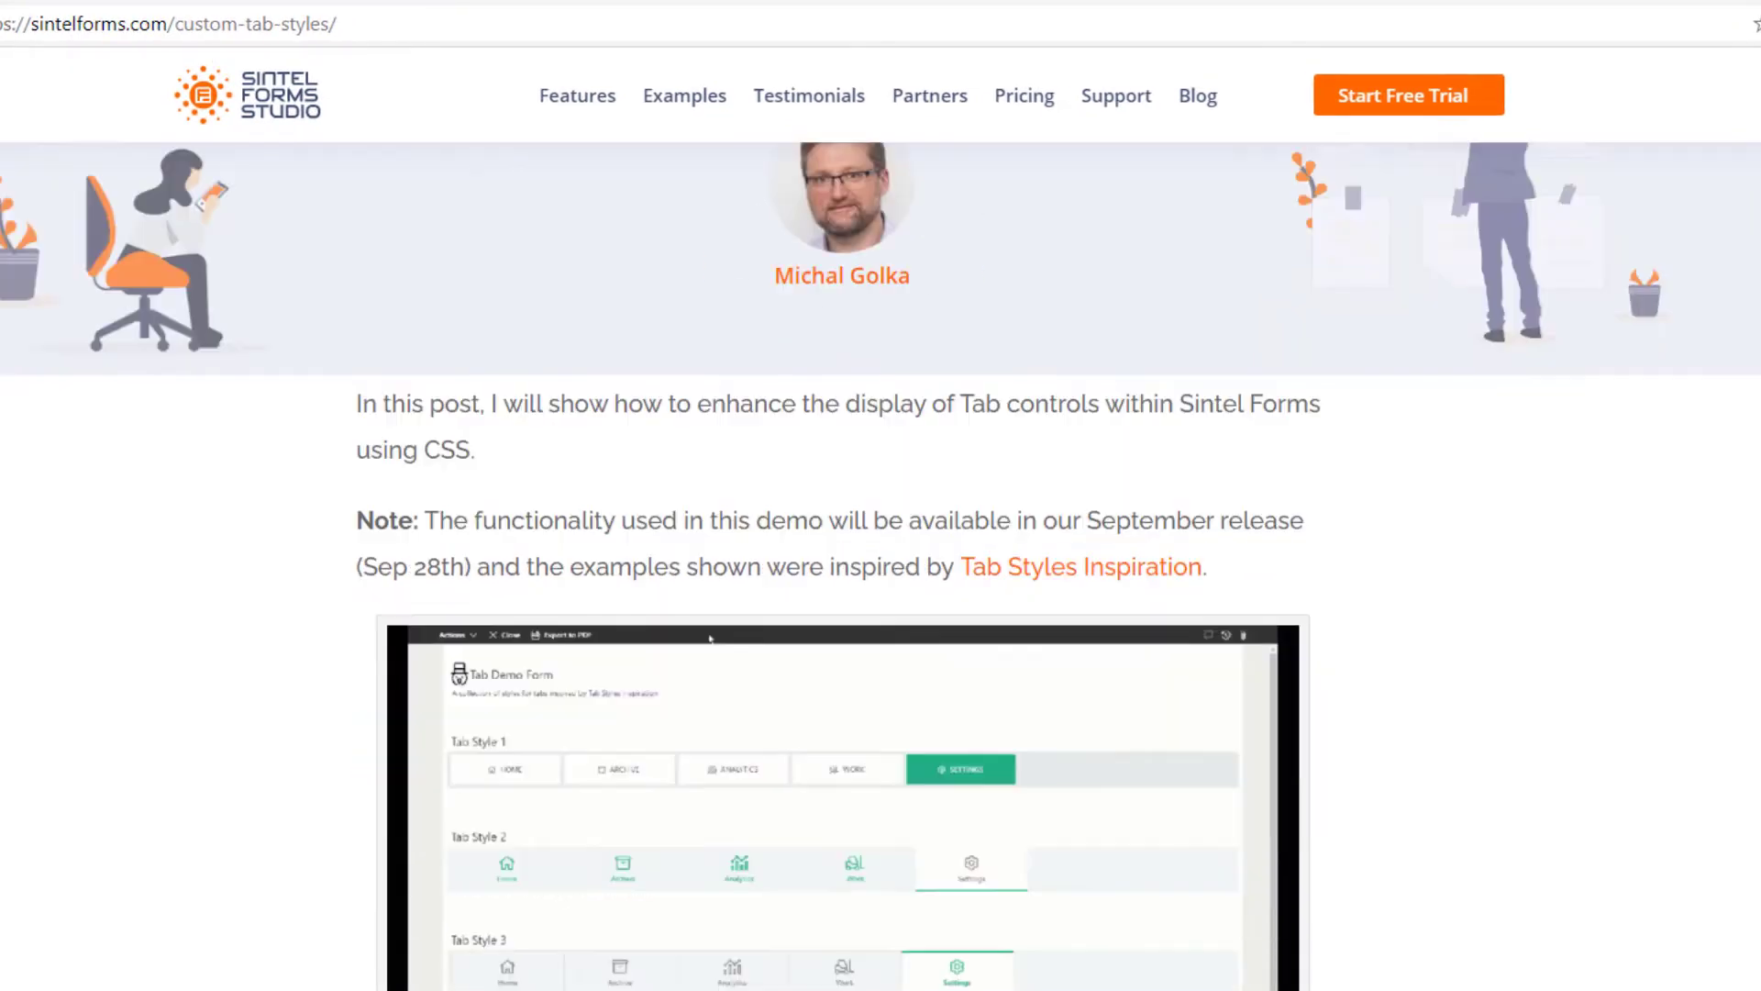
# Step: Read through the custom tab styles blog post, its tab themes and CSS samples
pyautogui.scroll(-8, 1267, 986)
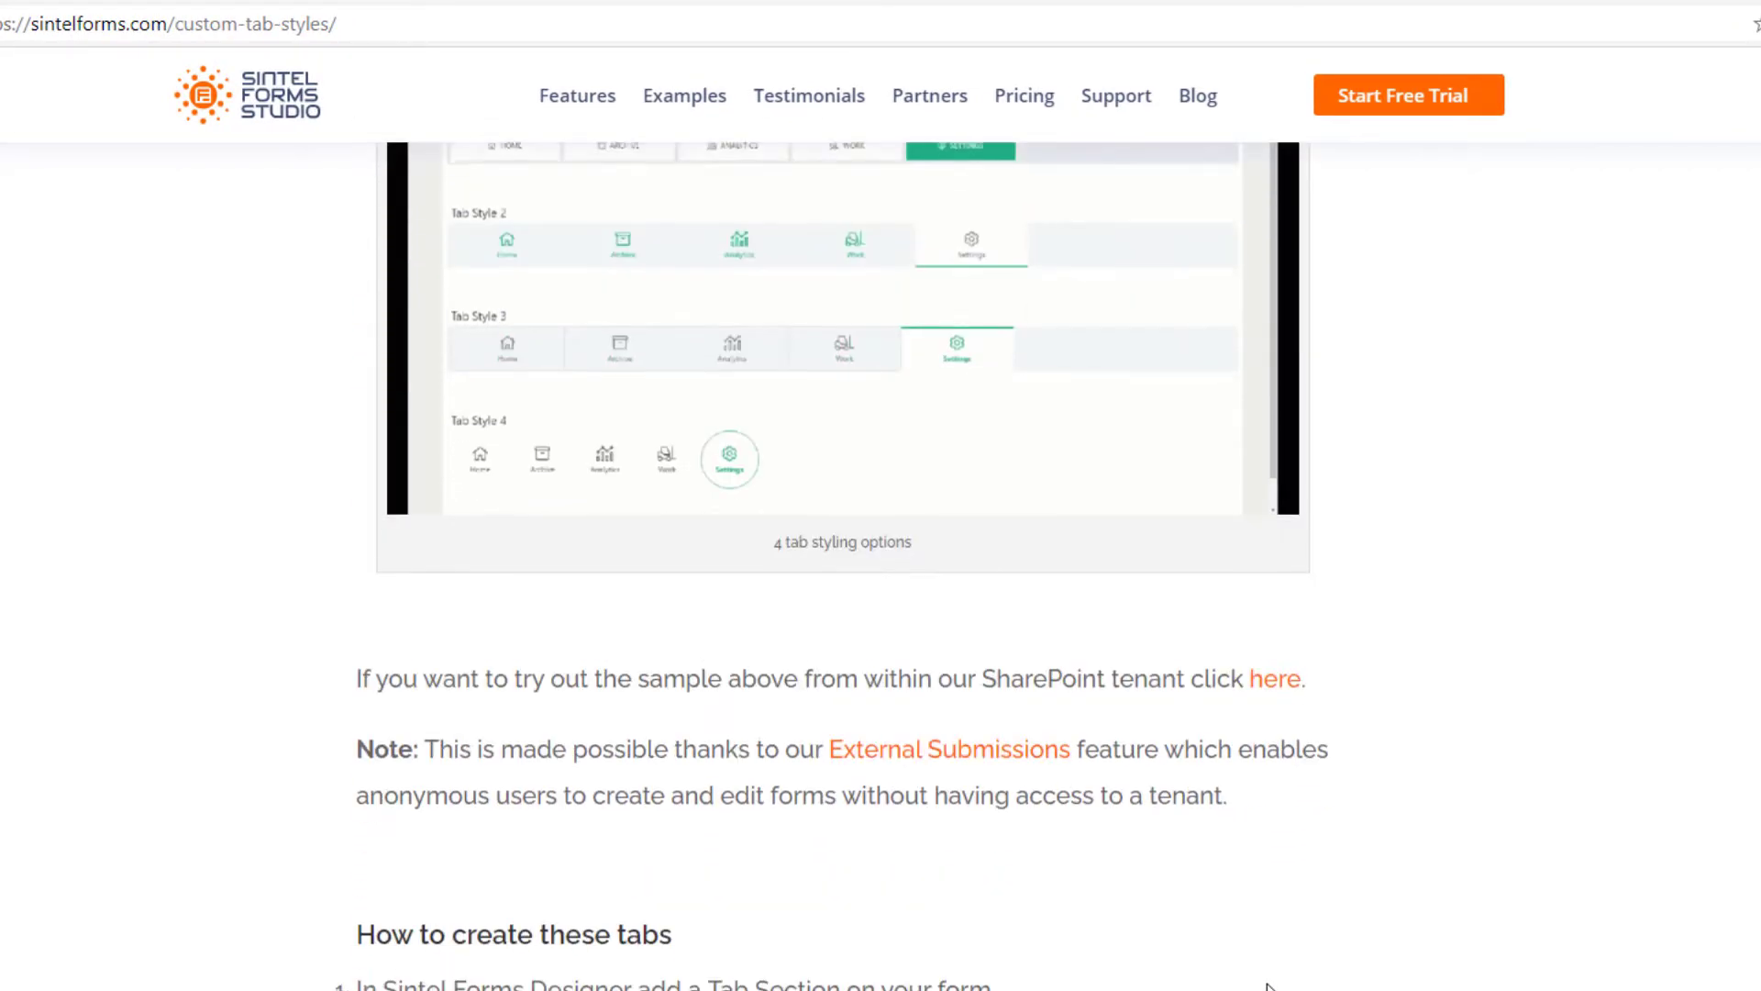
pyautogui.scroll(-8, 829, 564)
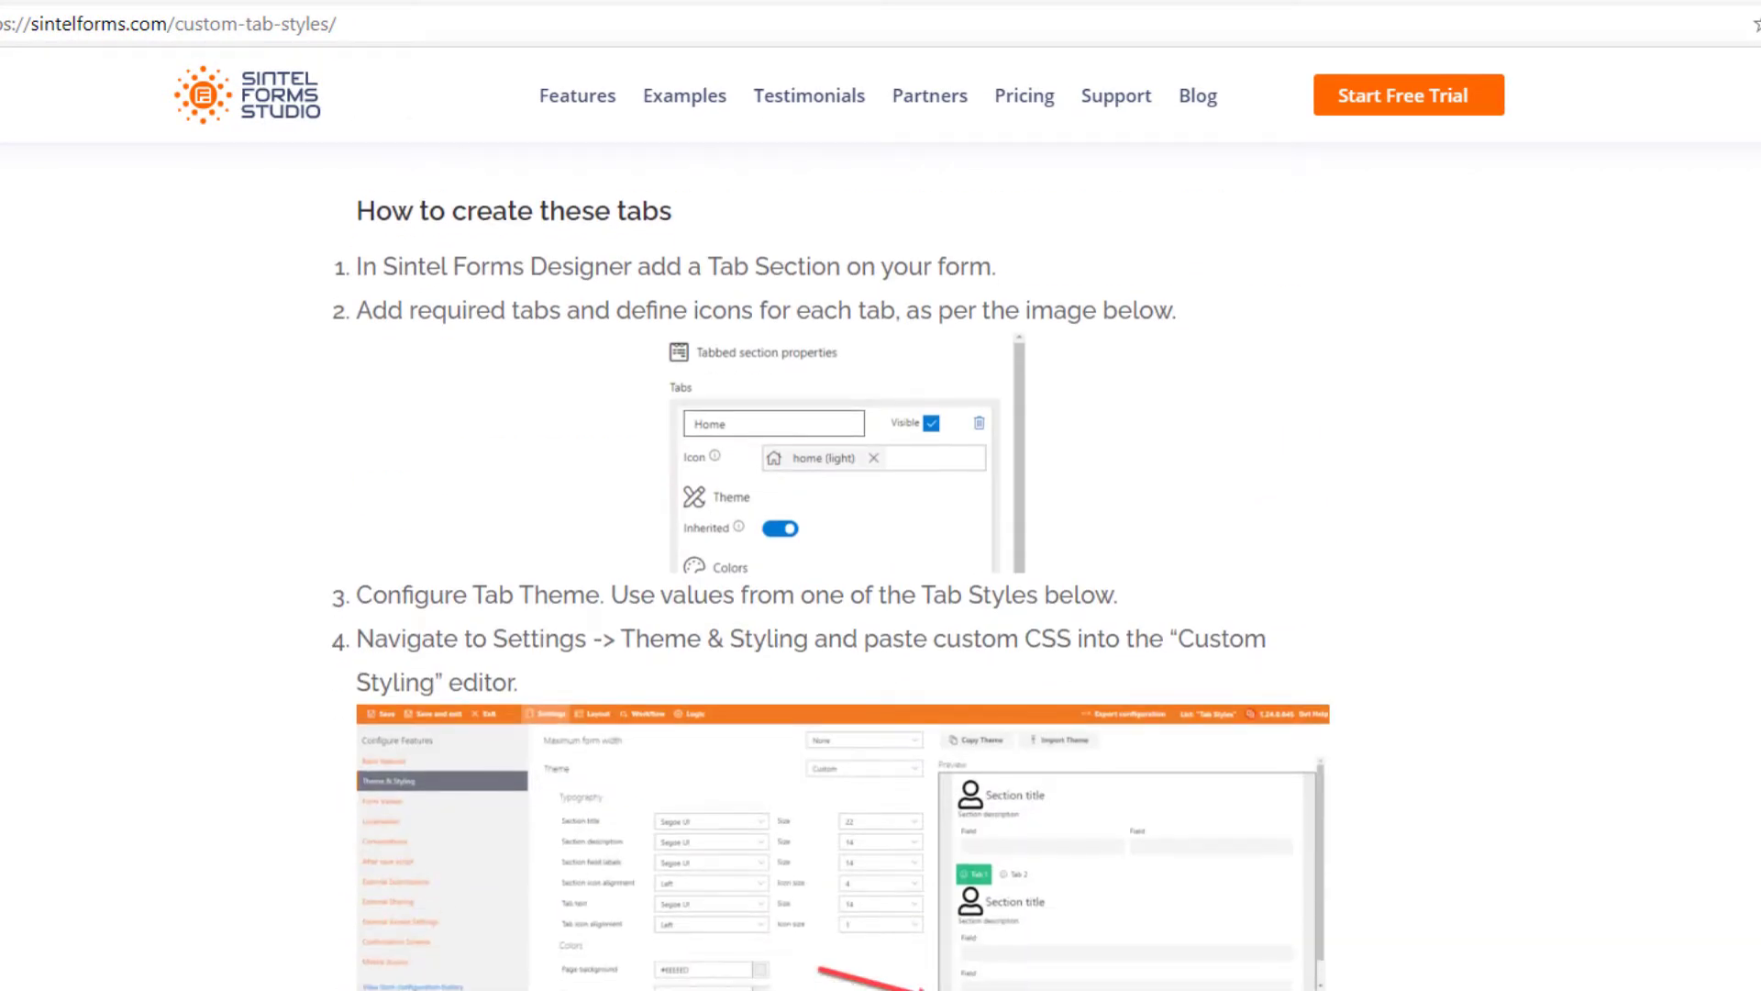
pyautogui.scroll(-8, 624, 798)
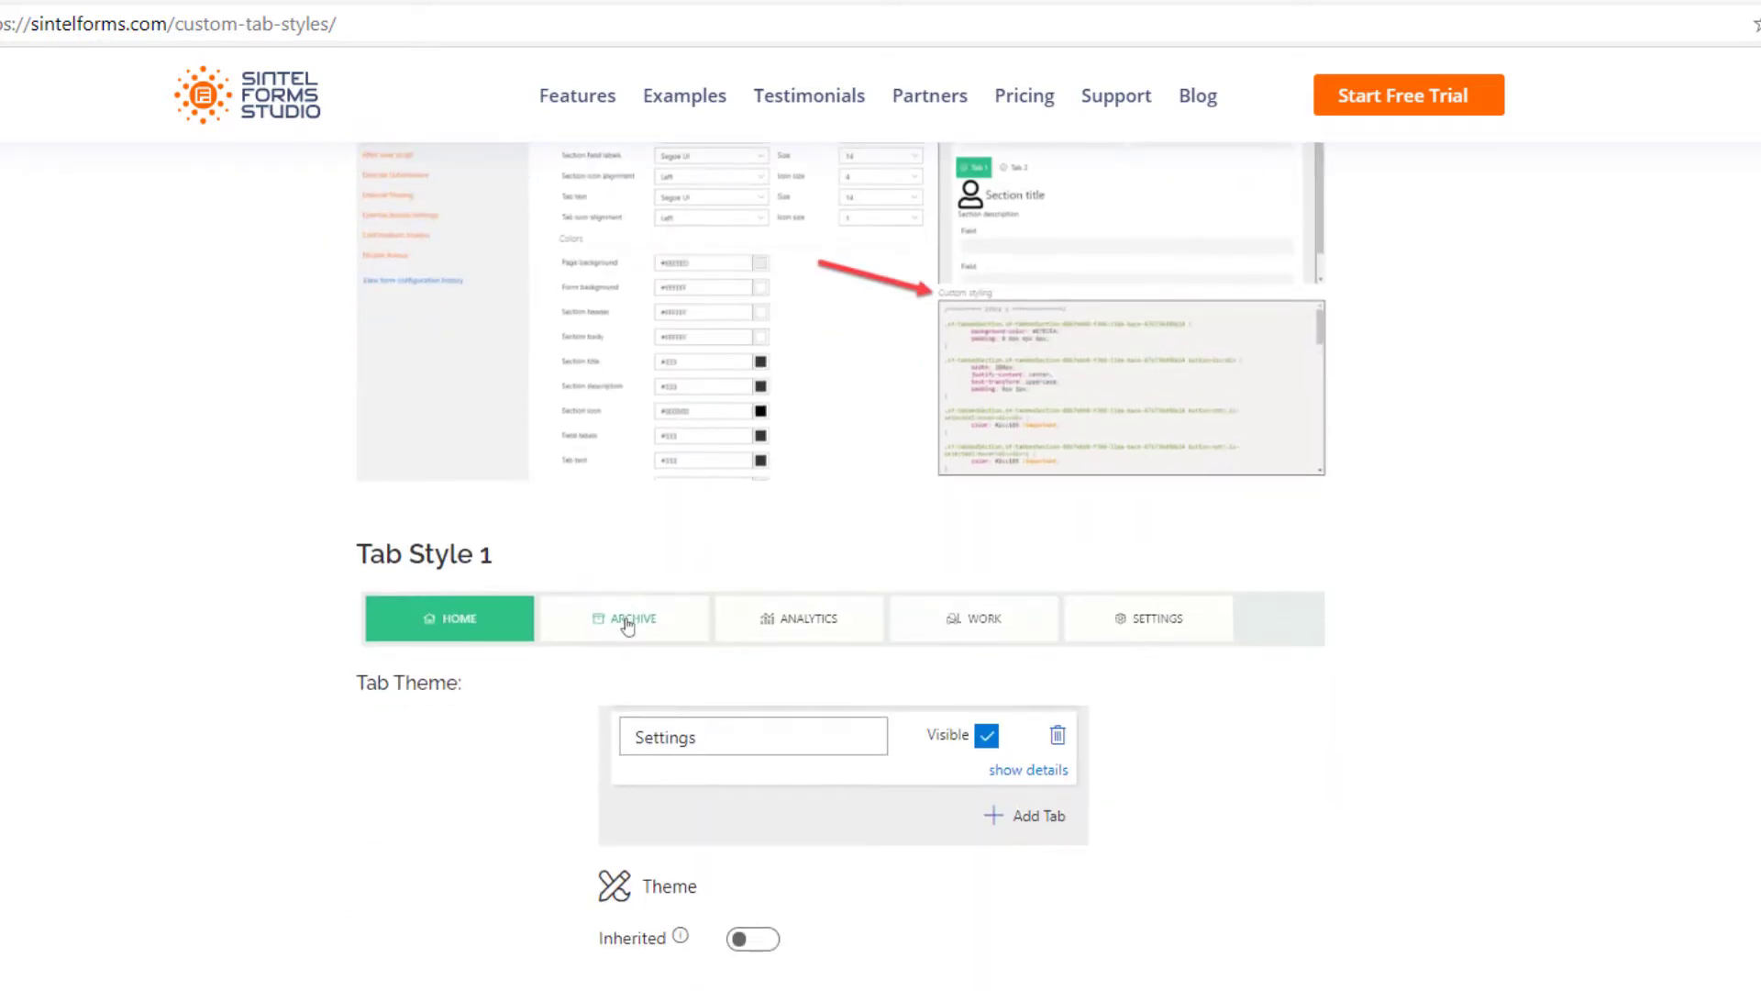
pyautogui.click(629, 405)
pyautogui.scroll(-9, 629, 405)
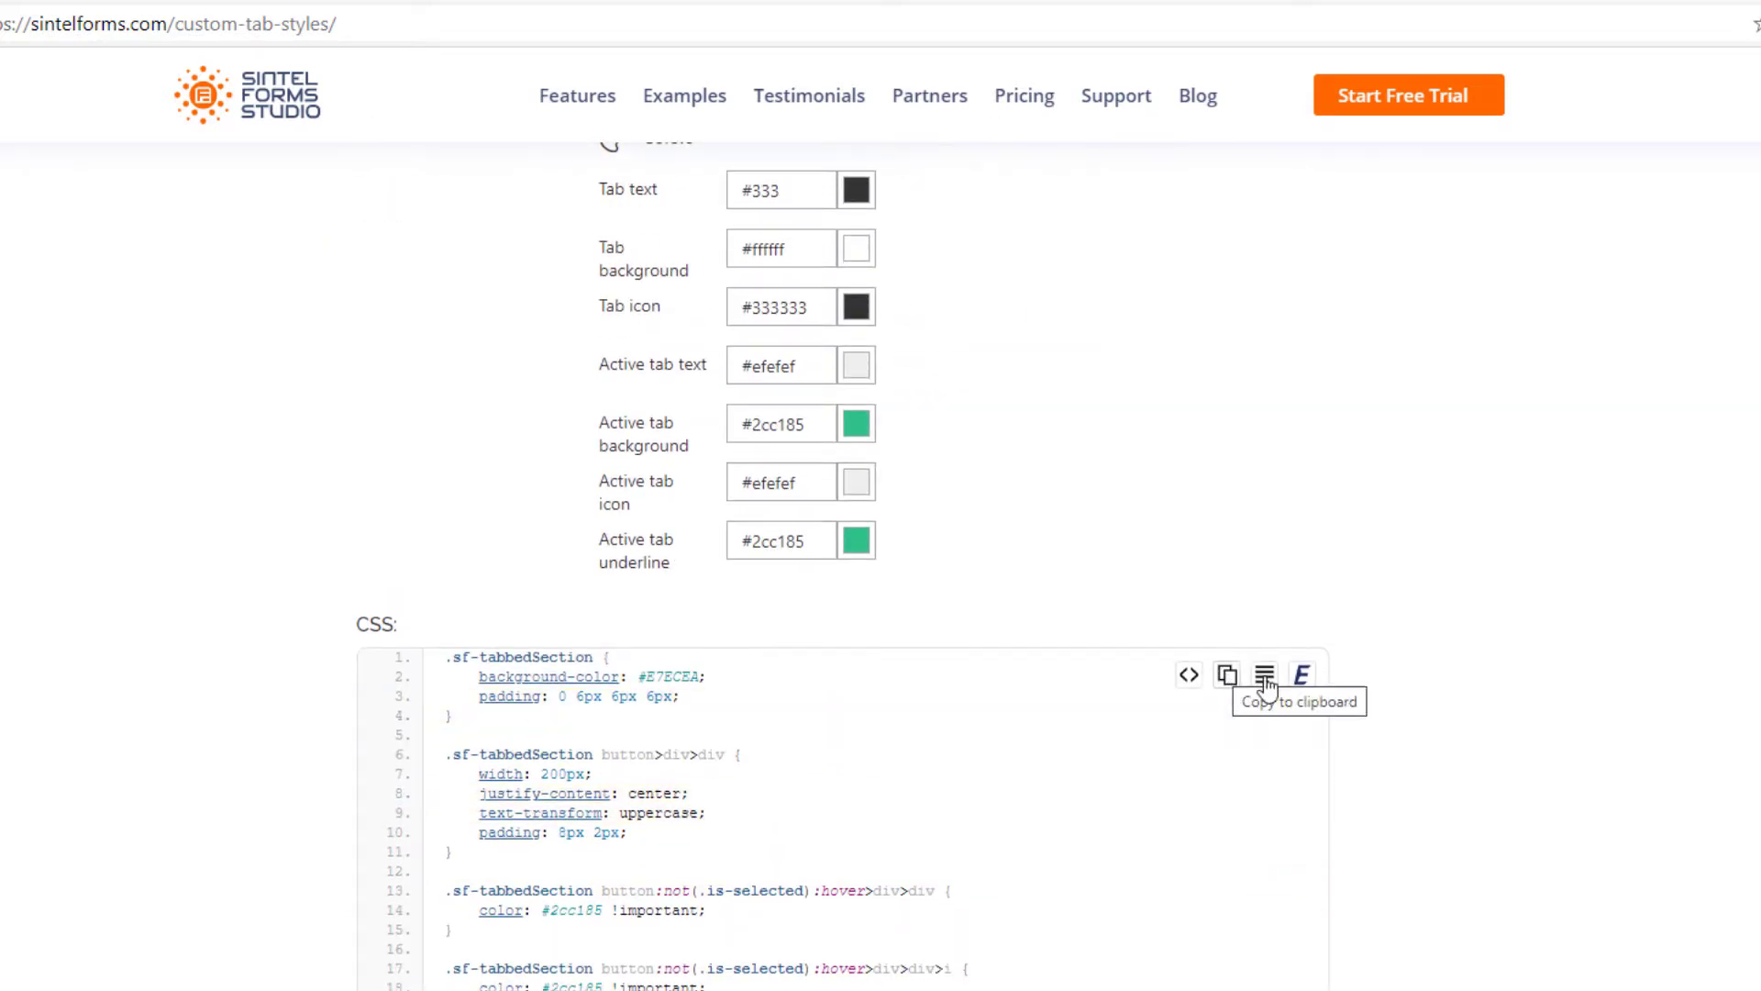
pyautogui.scroll(-14, 1339, 757)
pyautogui.scroll(-10, 1356, 762)
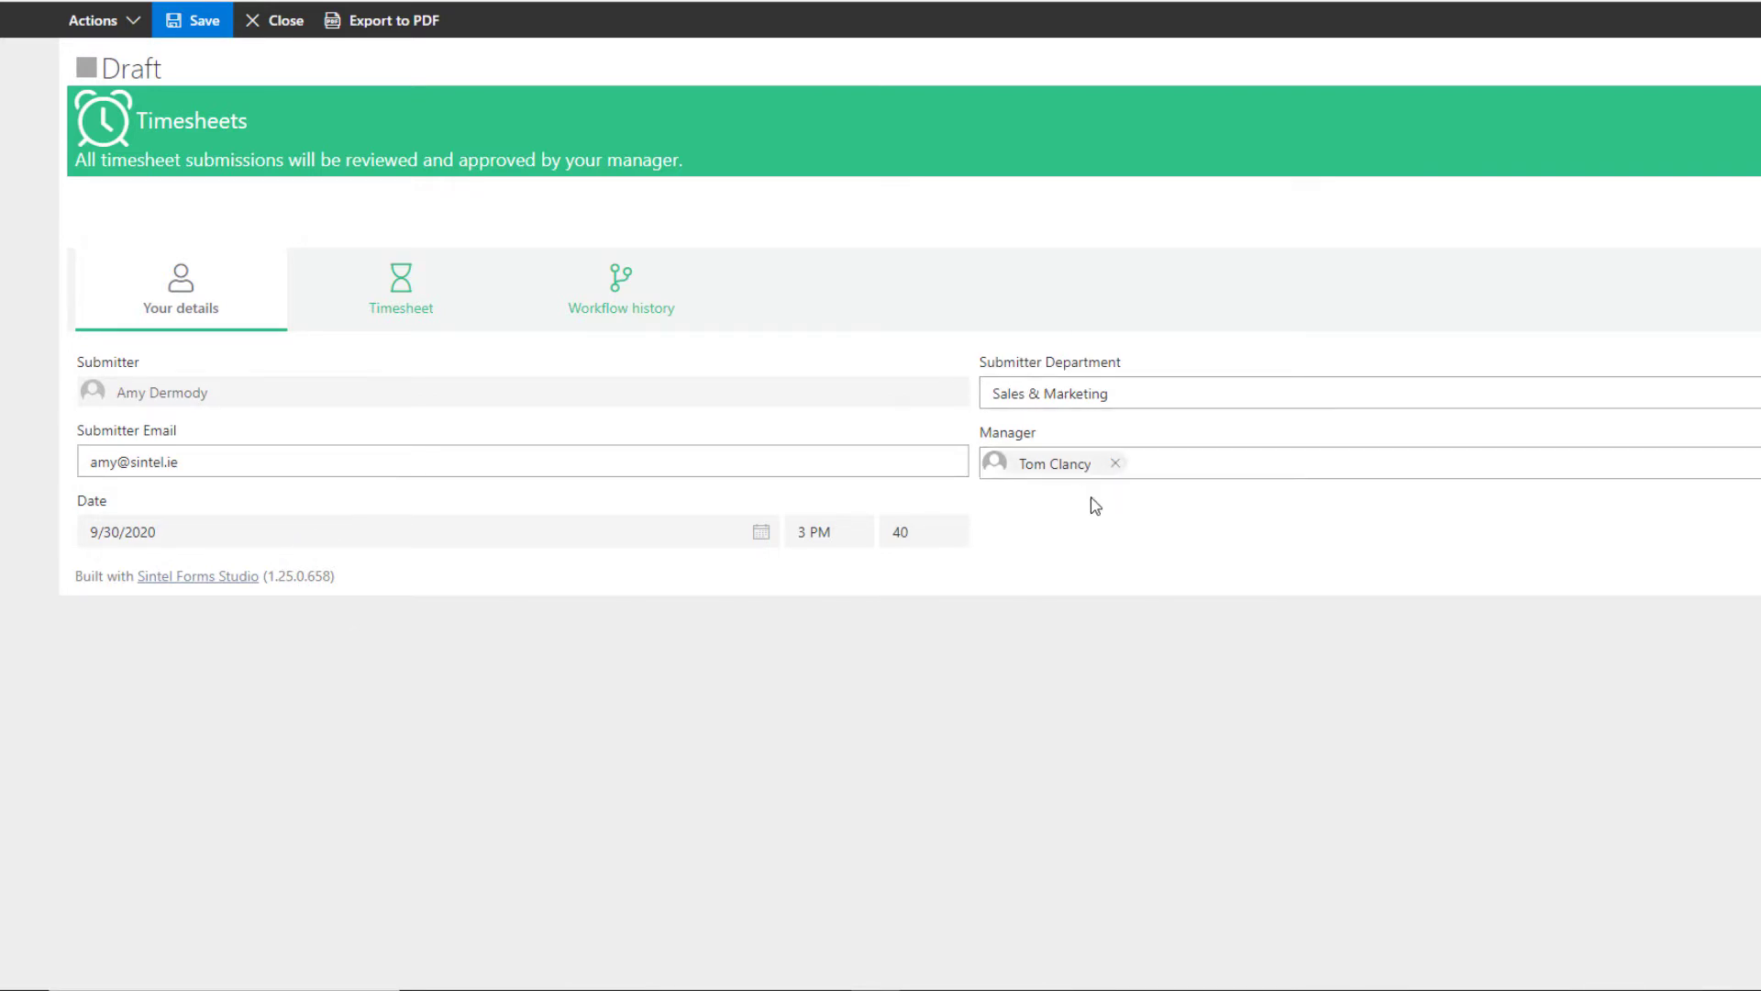
# Step: Add a timesheet row with 8, 8, 3 and 6 hours for Monday to Thursday
pyautogui.click(396, 303)
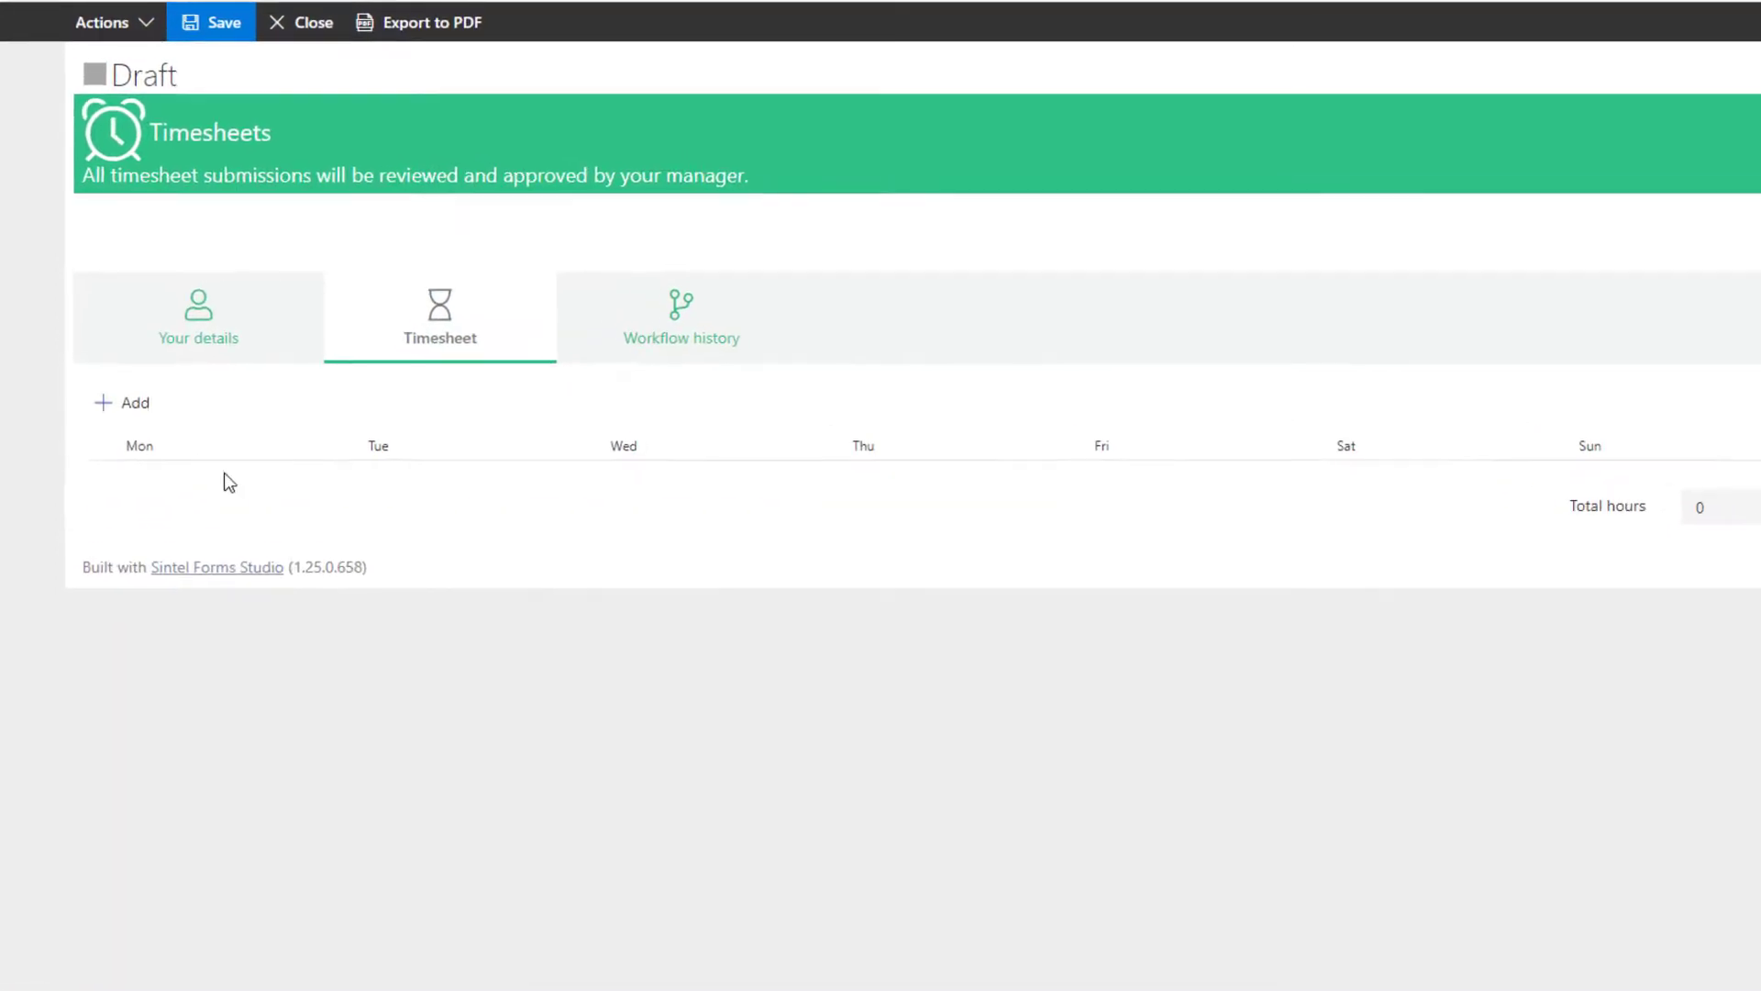
pyautogui.click(199, 523)
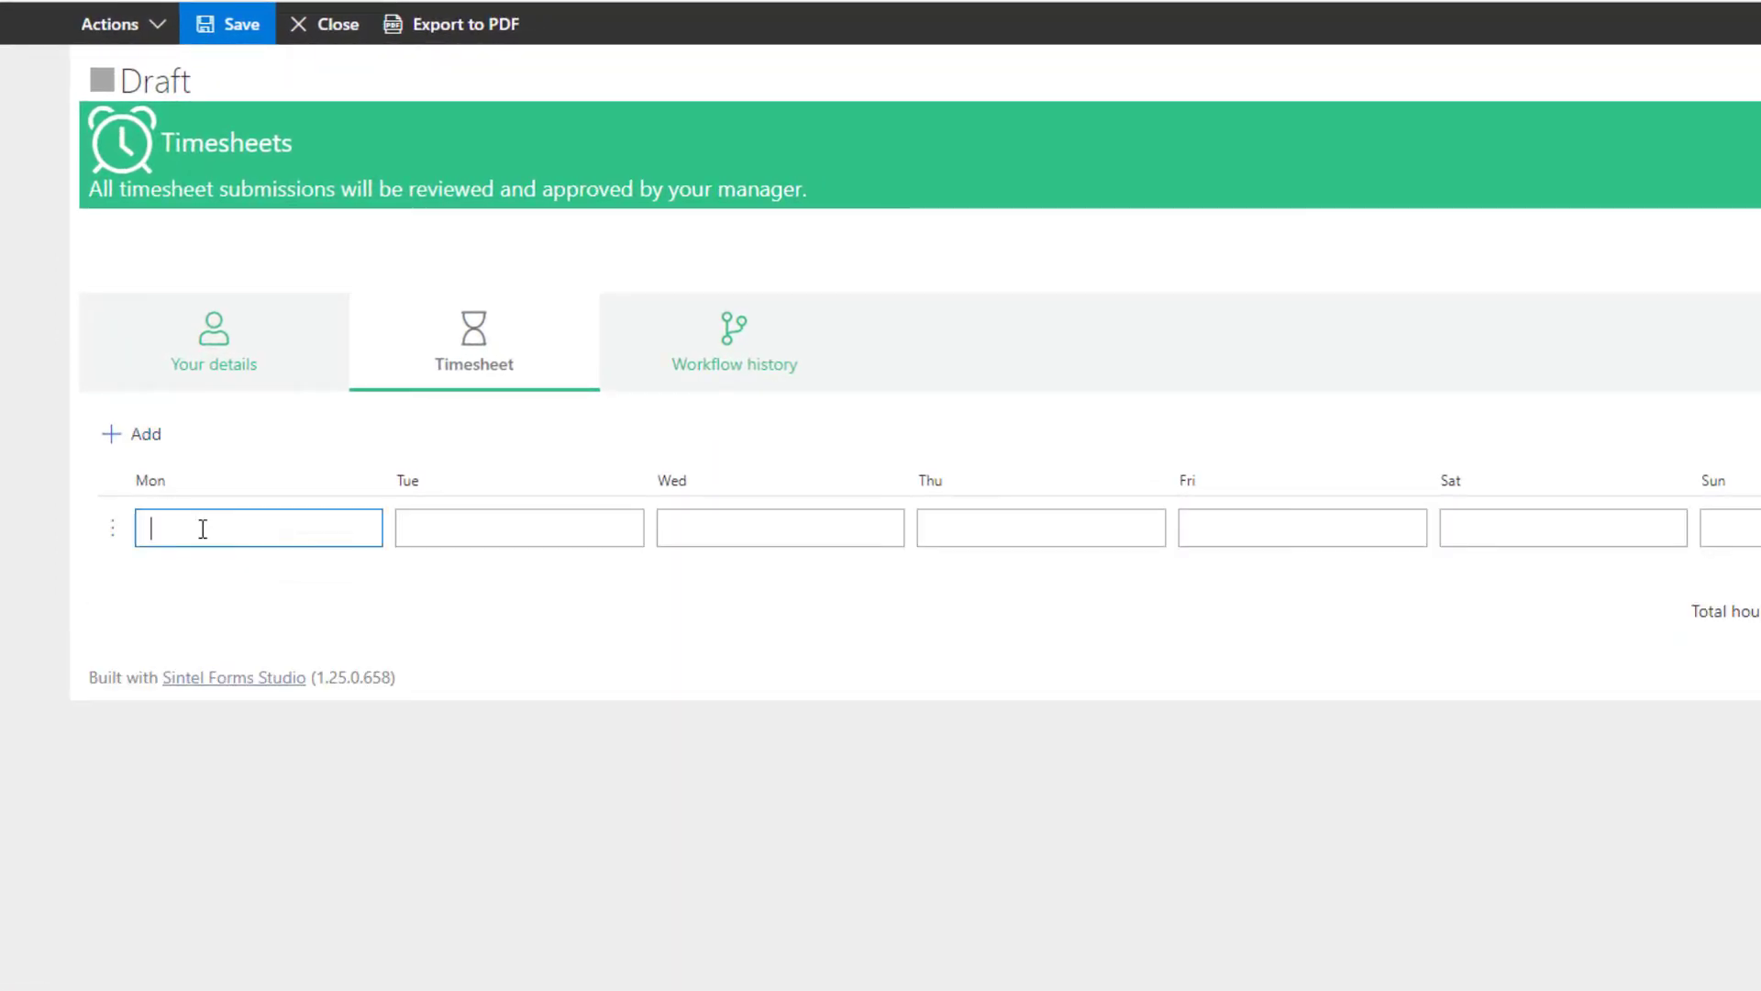
pyautogui.write('8')
pyautogui.click(475, 524)
pyautogui.write('8')
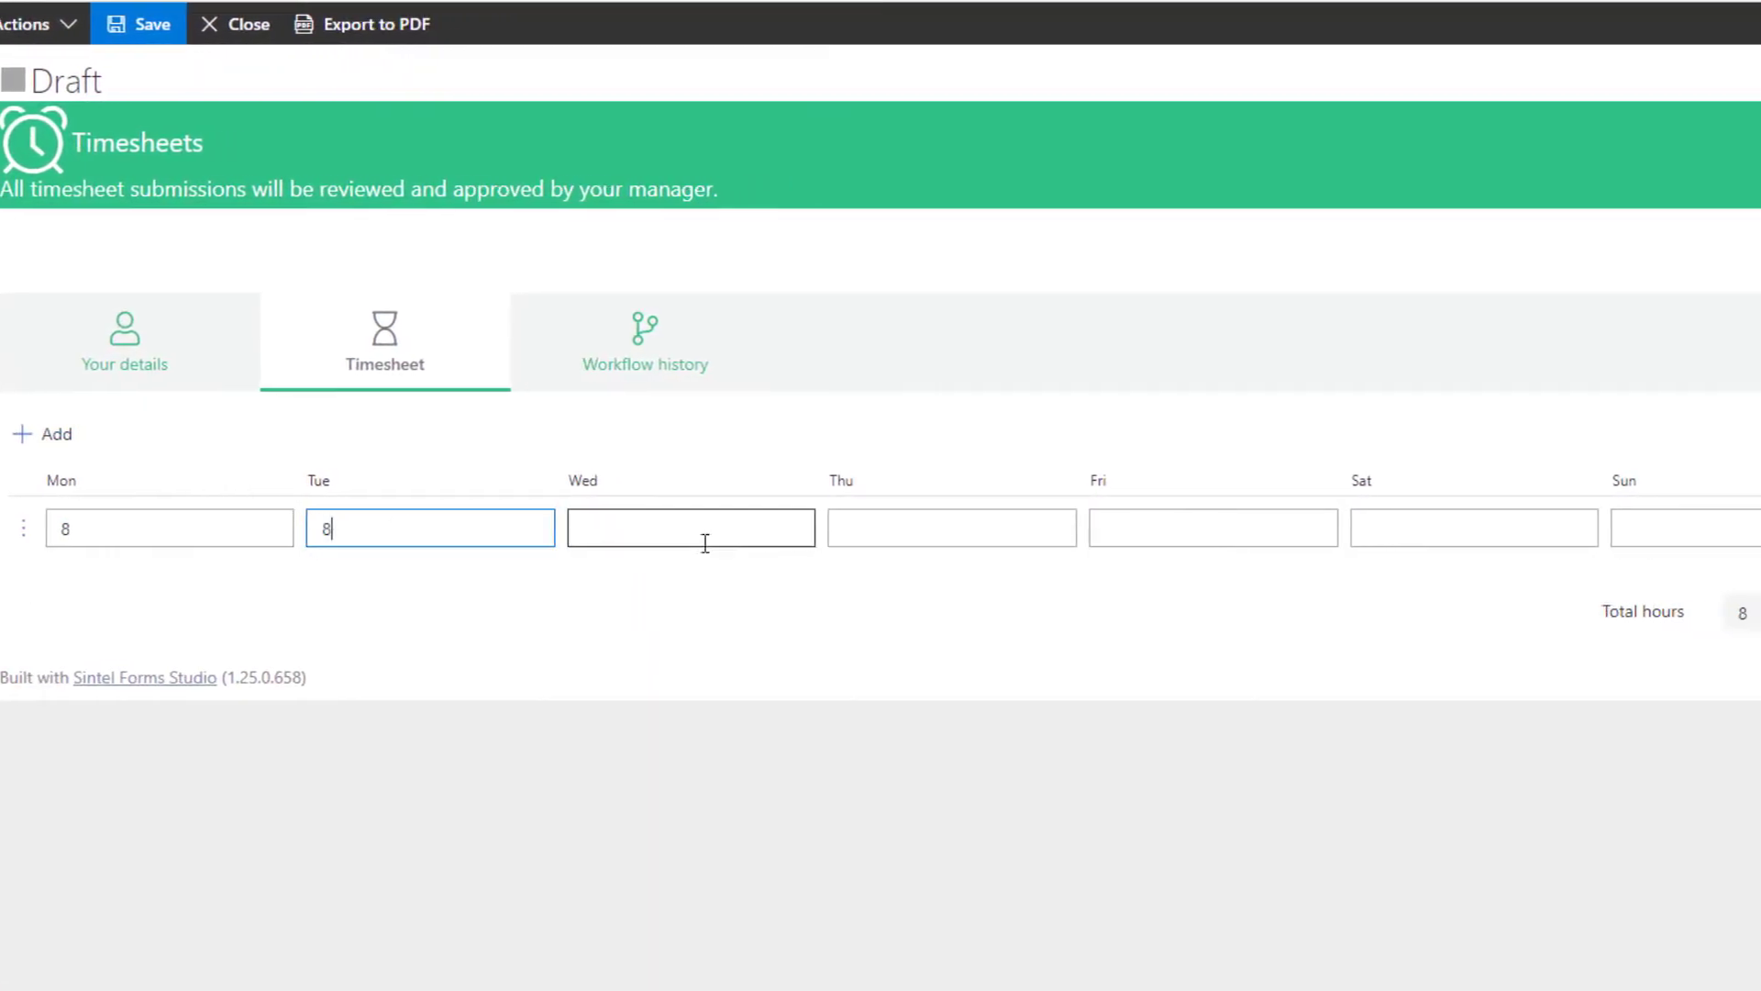
pyautogui.click(788, 528)
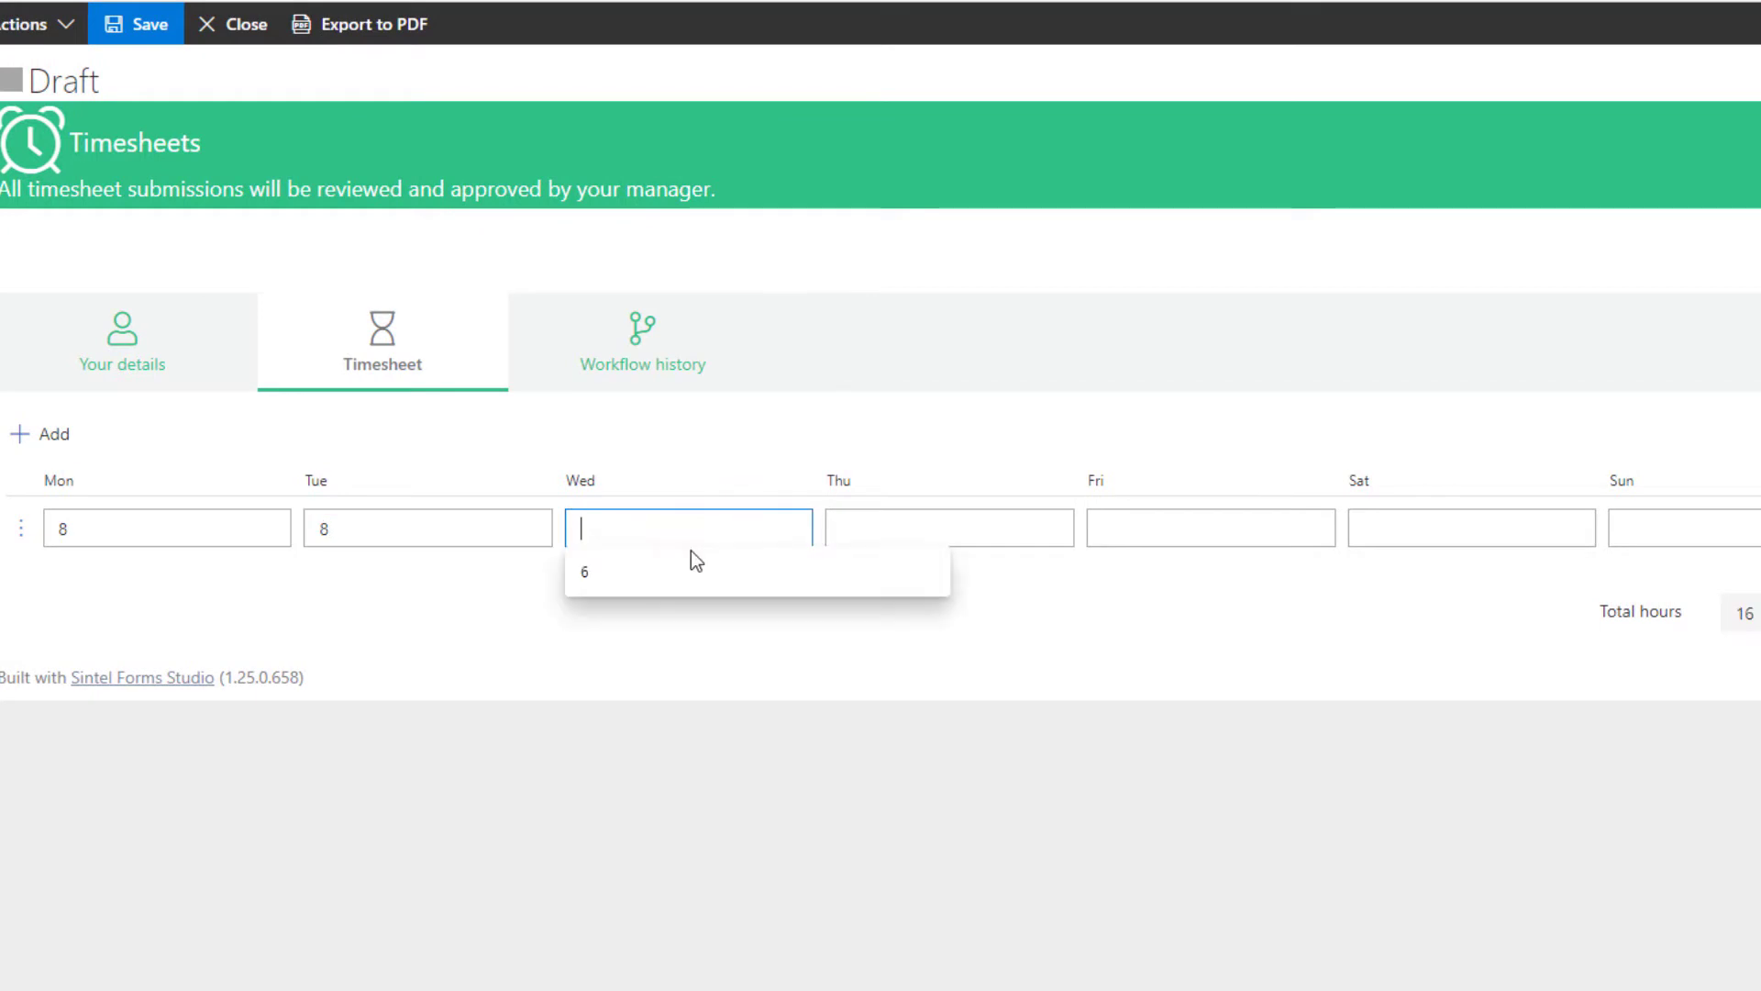
pyautogui.write('3')
pyautogui.click(861, 519)
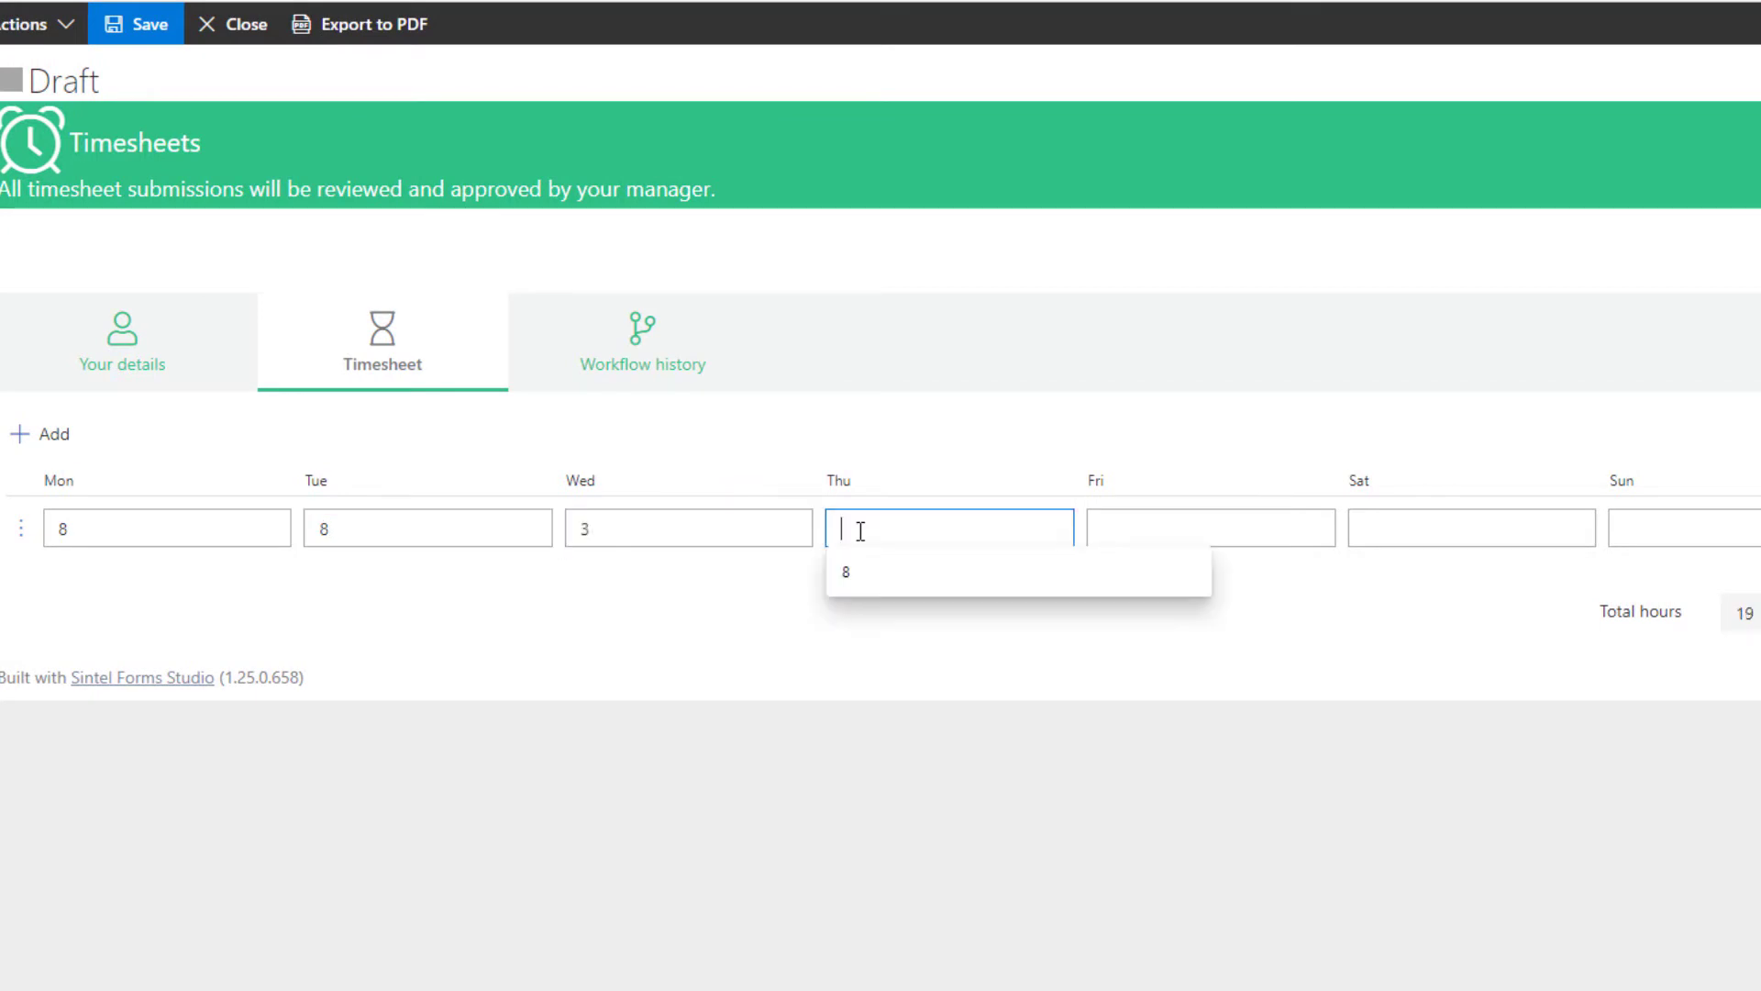
pyautogui.write('6')
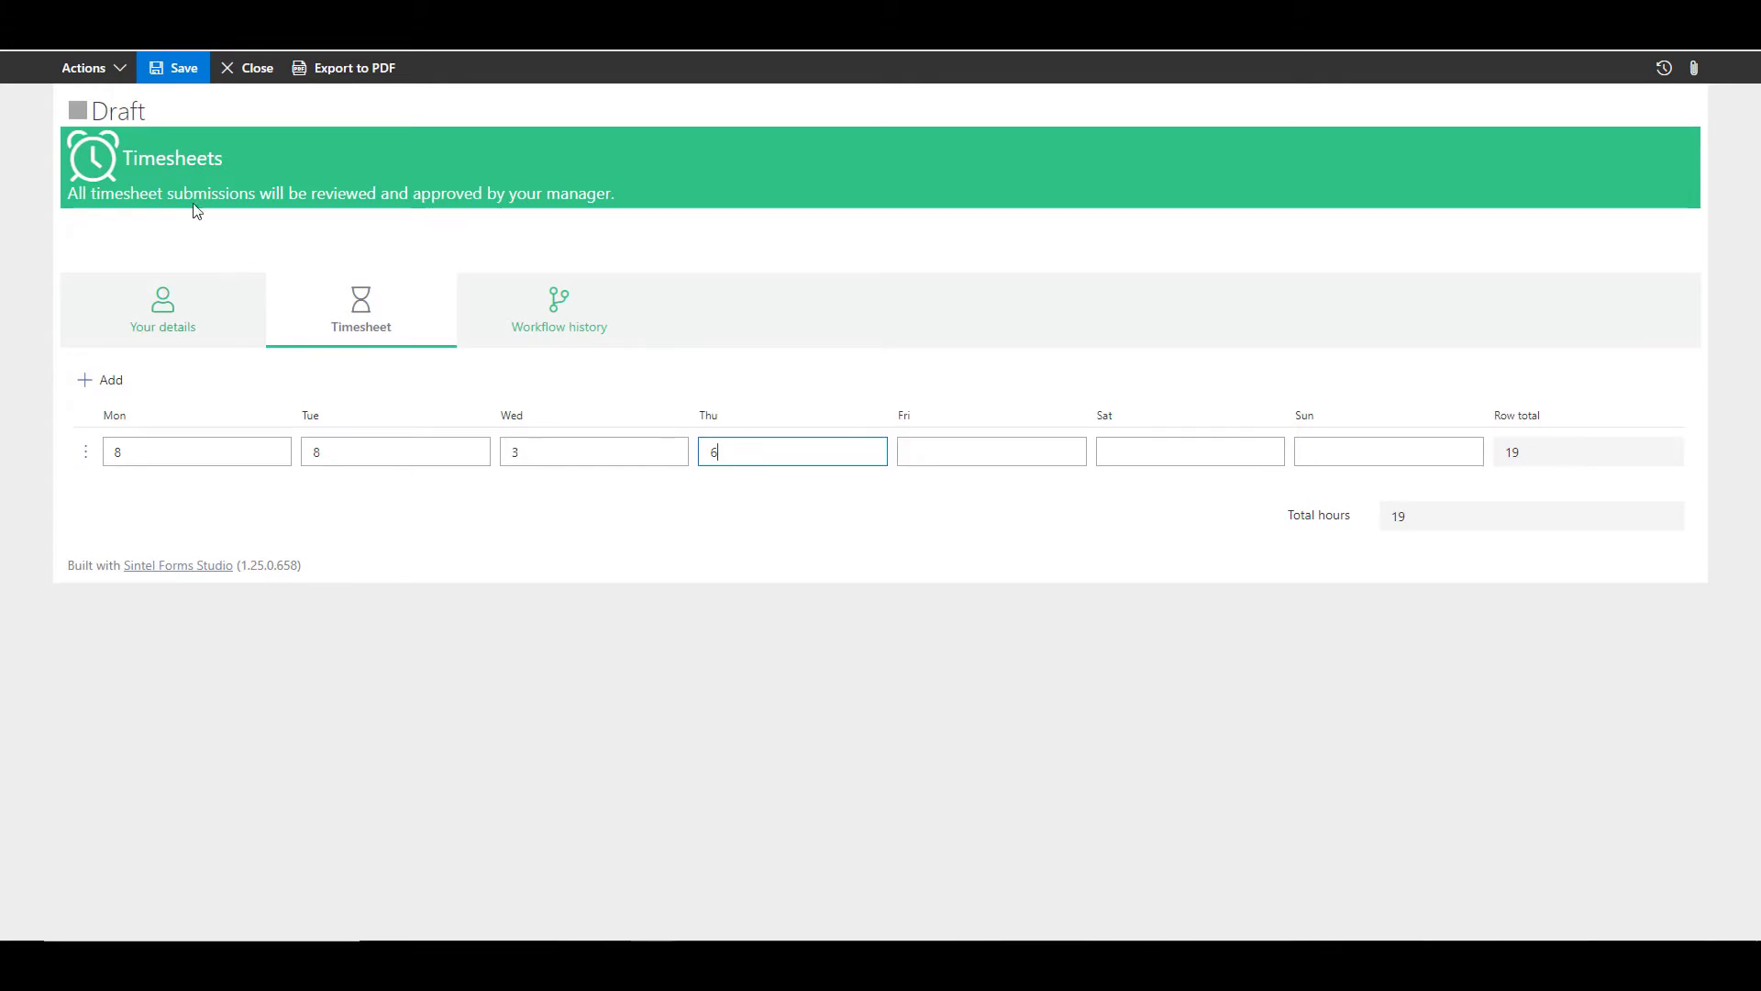
# Step: Submit the timesheet using the Submit it action
pyautogui.click(92, 69)
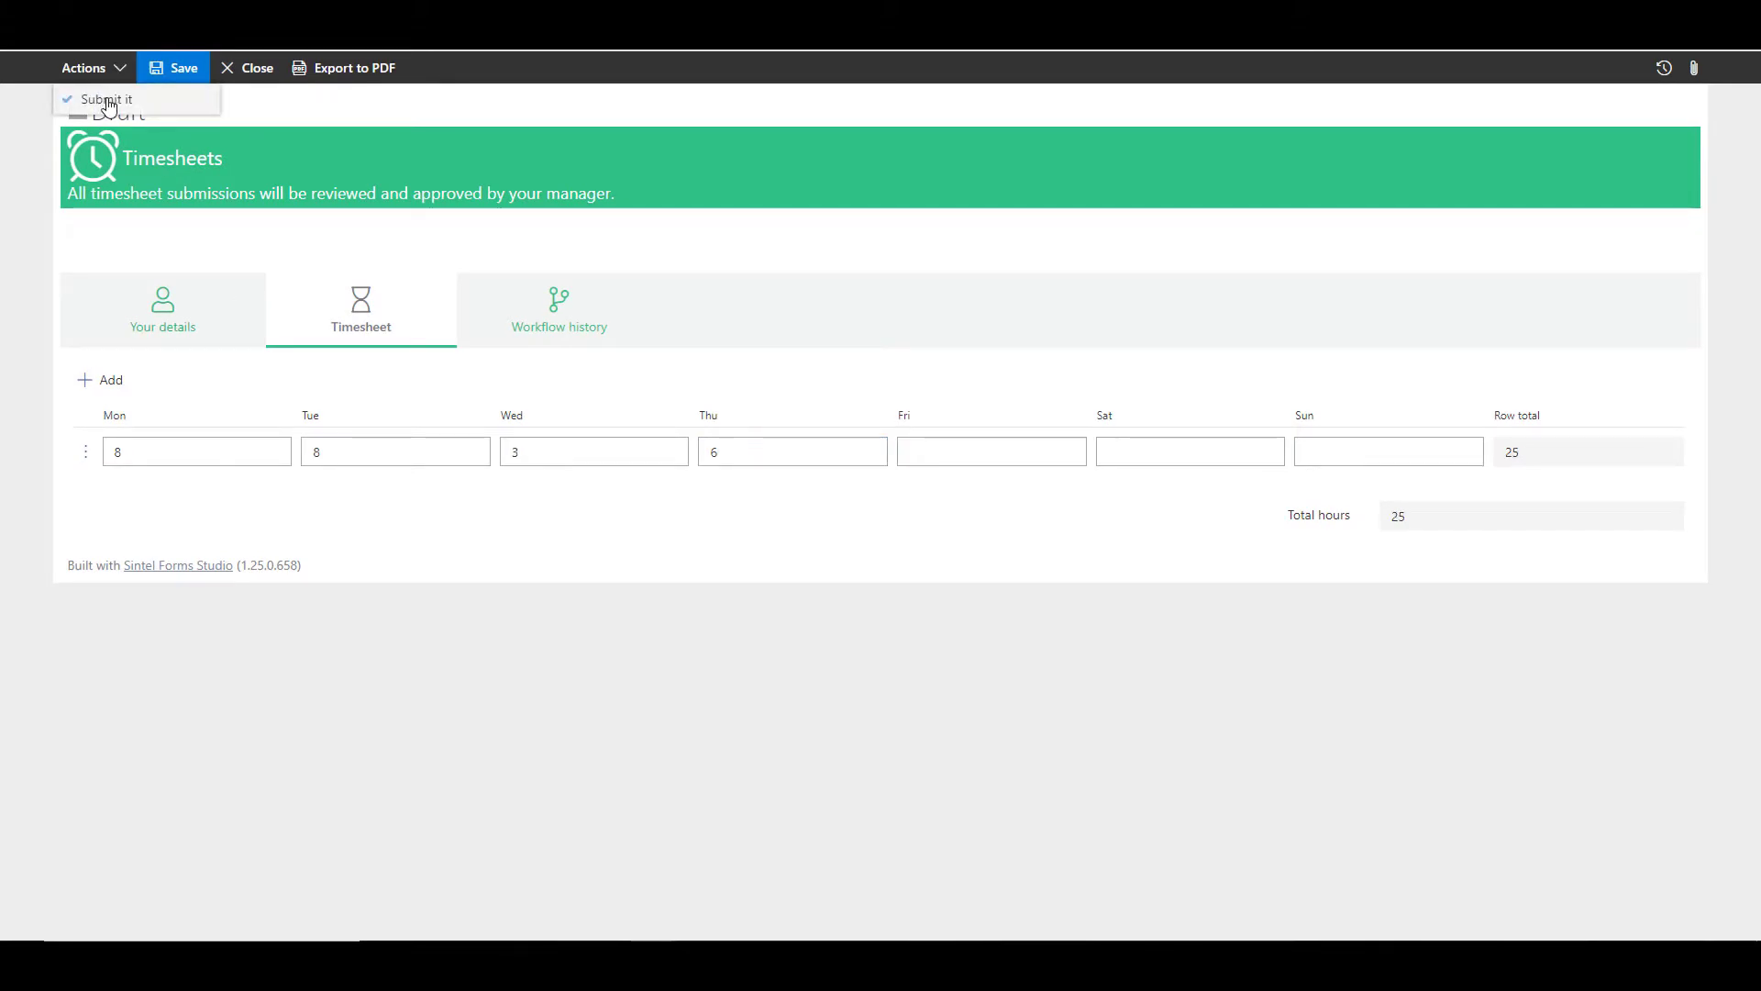
pyautogui.click(108, 100)
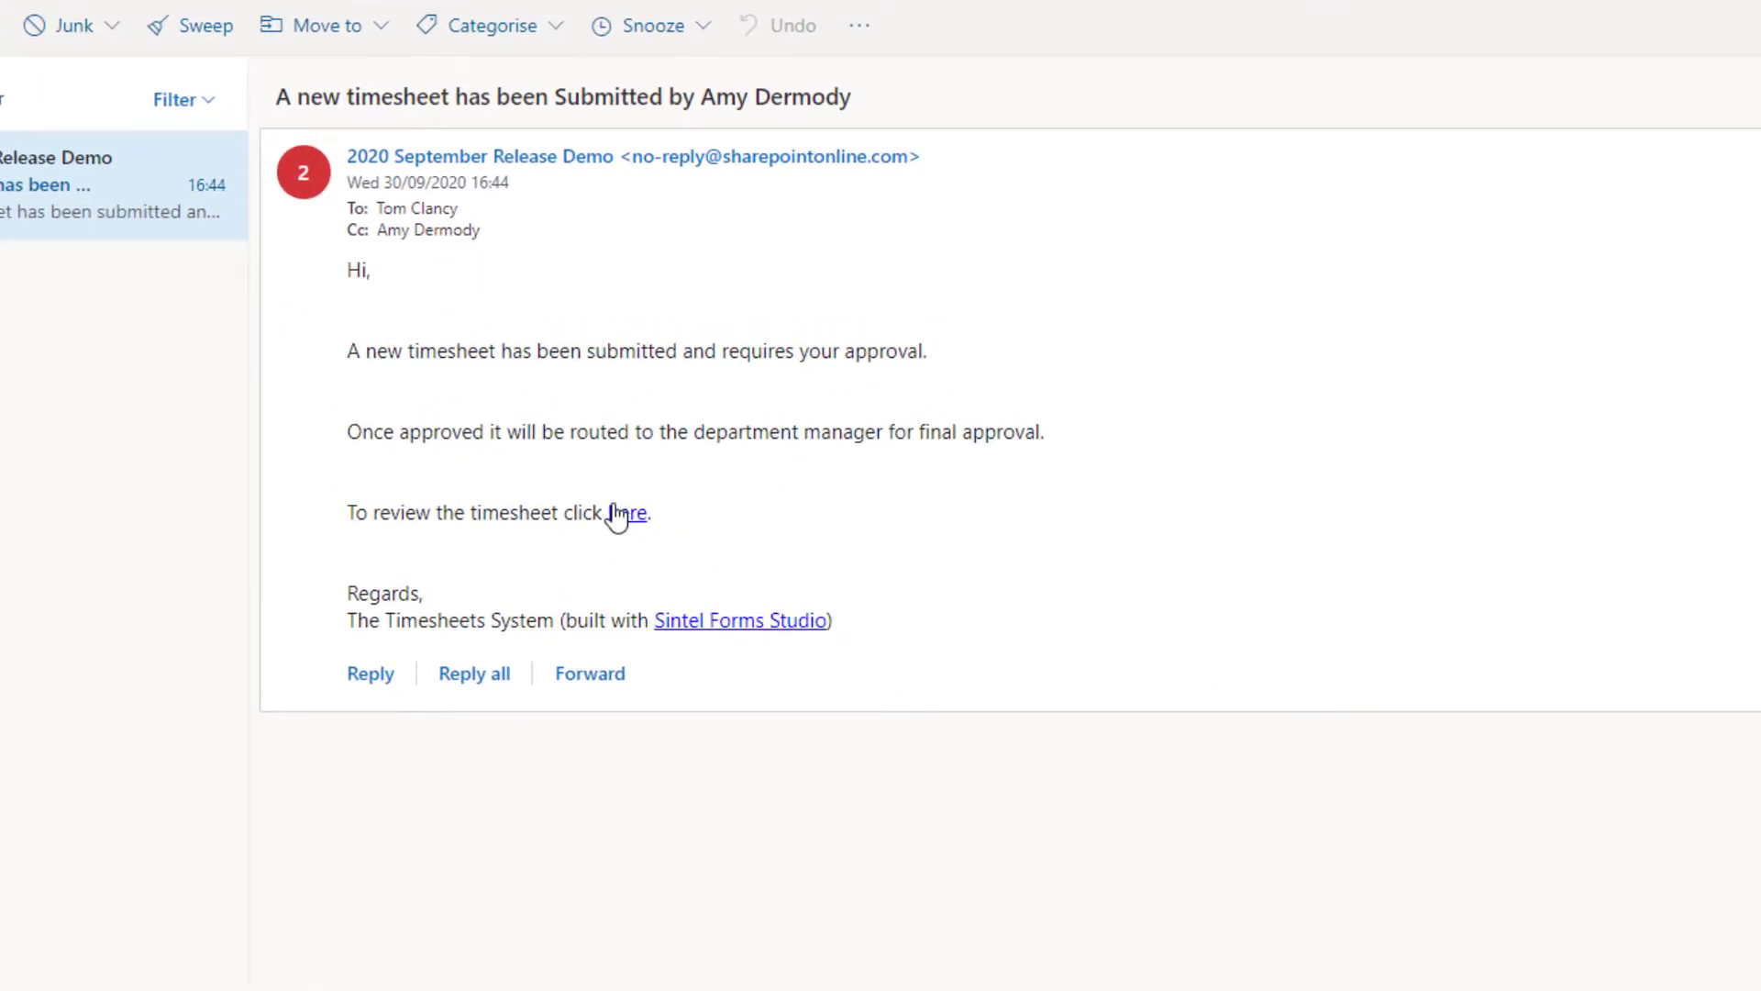
# Step: Open the submitted timesheet from the notification email and approve it with a typed signature of the manager's name
pyautogui.click(631, 514)
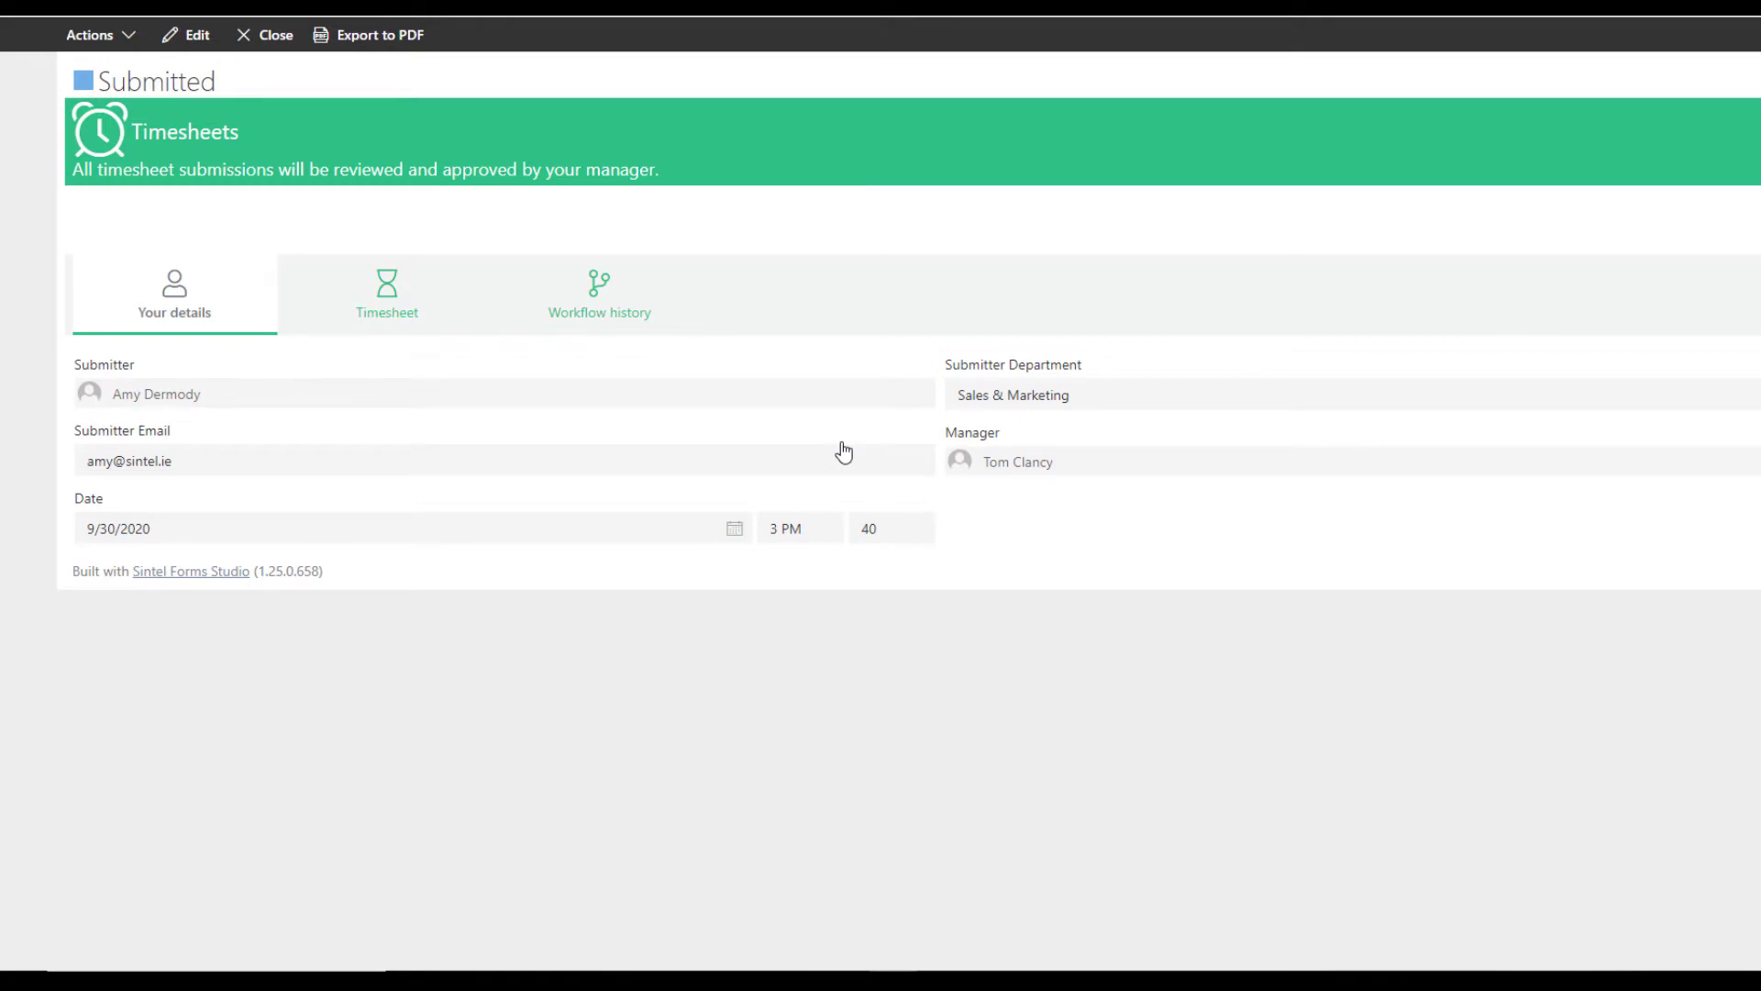
pyautogui.click(422, 304)
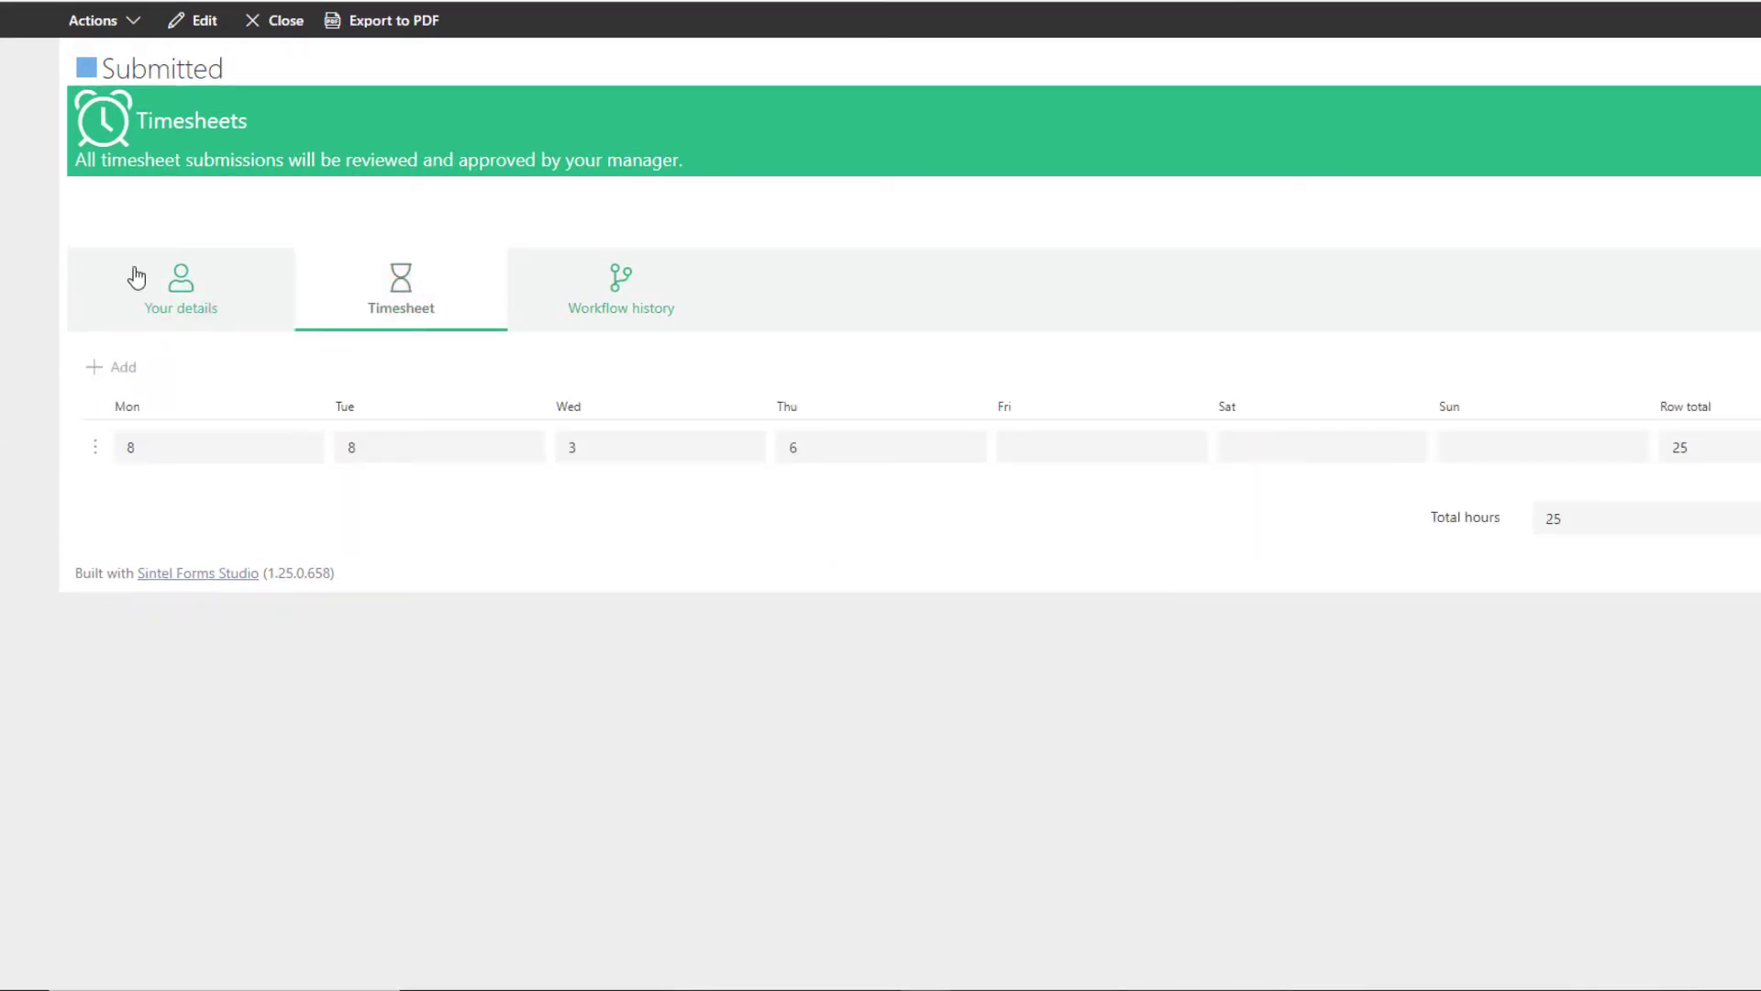
pyautogui.click(136, 22)
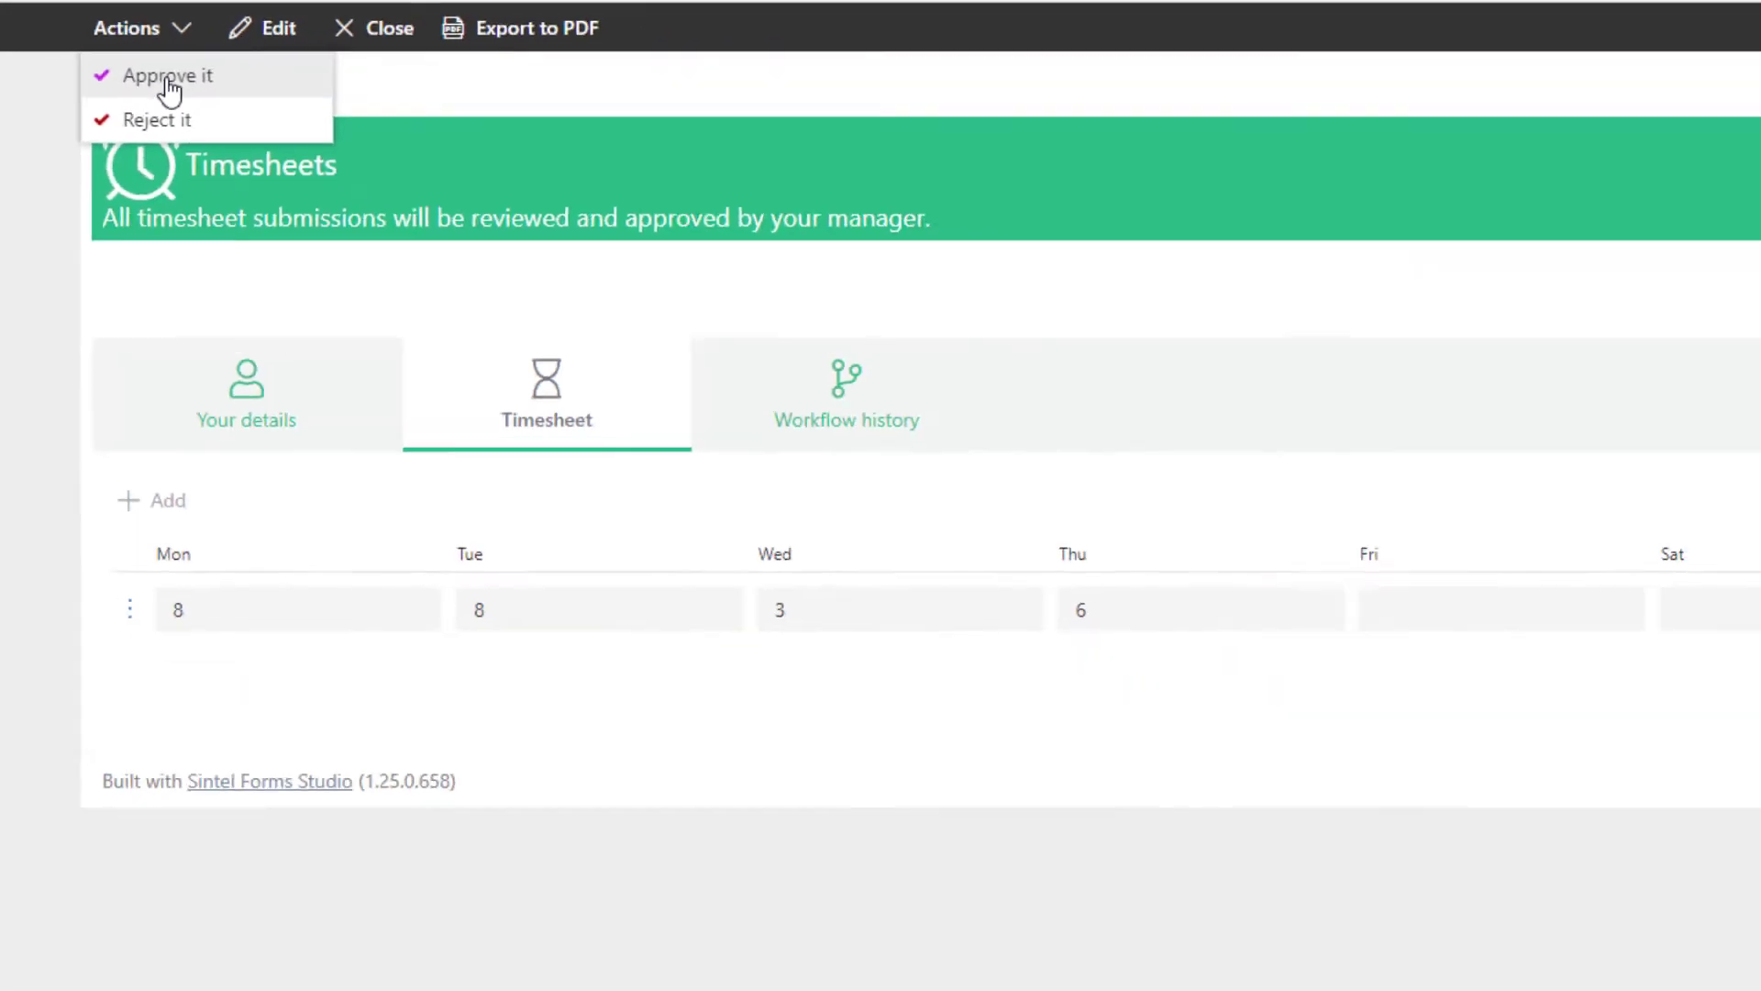
pyautogui.click(277, 128)
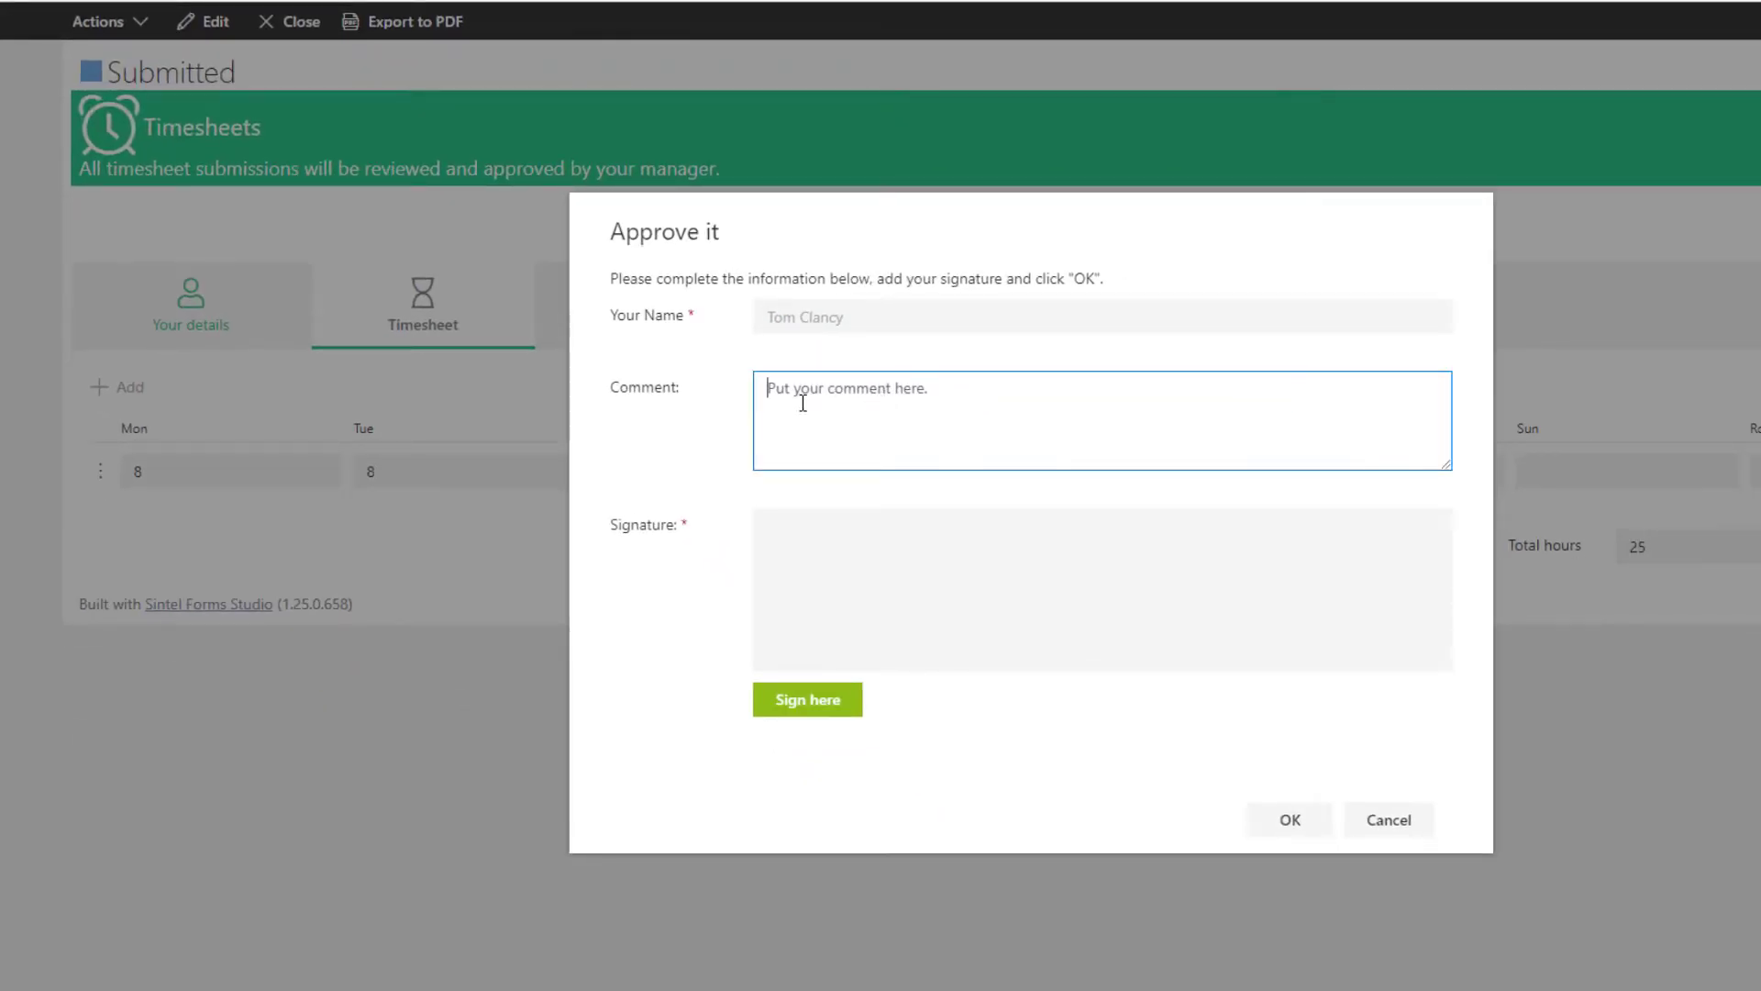
pyautogui.click(805, 707)
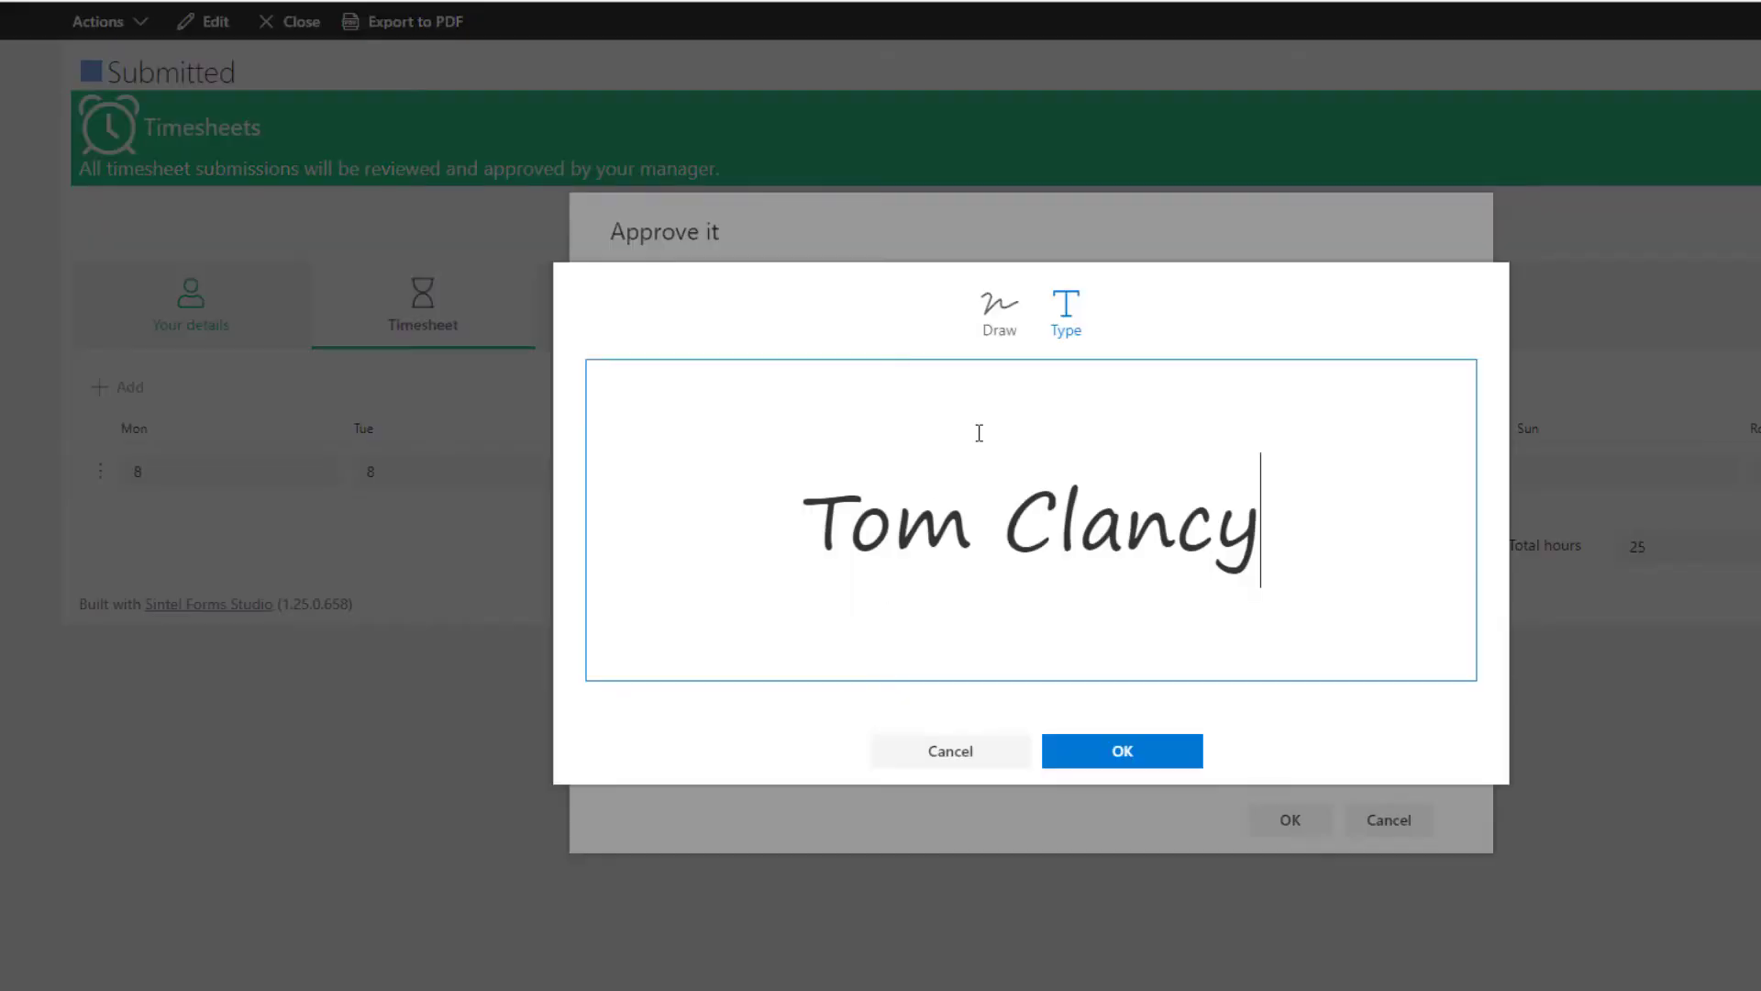
pyautogui.click(993, 321)
pyautogui.moveTo(794, 501)
pyautogui.mouseDown()
pyautogui.moveTo(822, 421)
pyautogui.moveTo(780, 454)
pyautogui.mouseUp()
pyautogui.click(1052, 330)
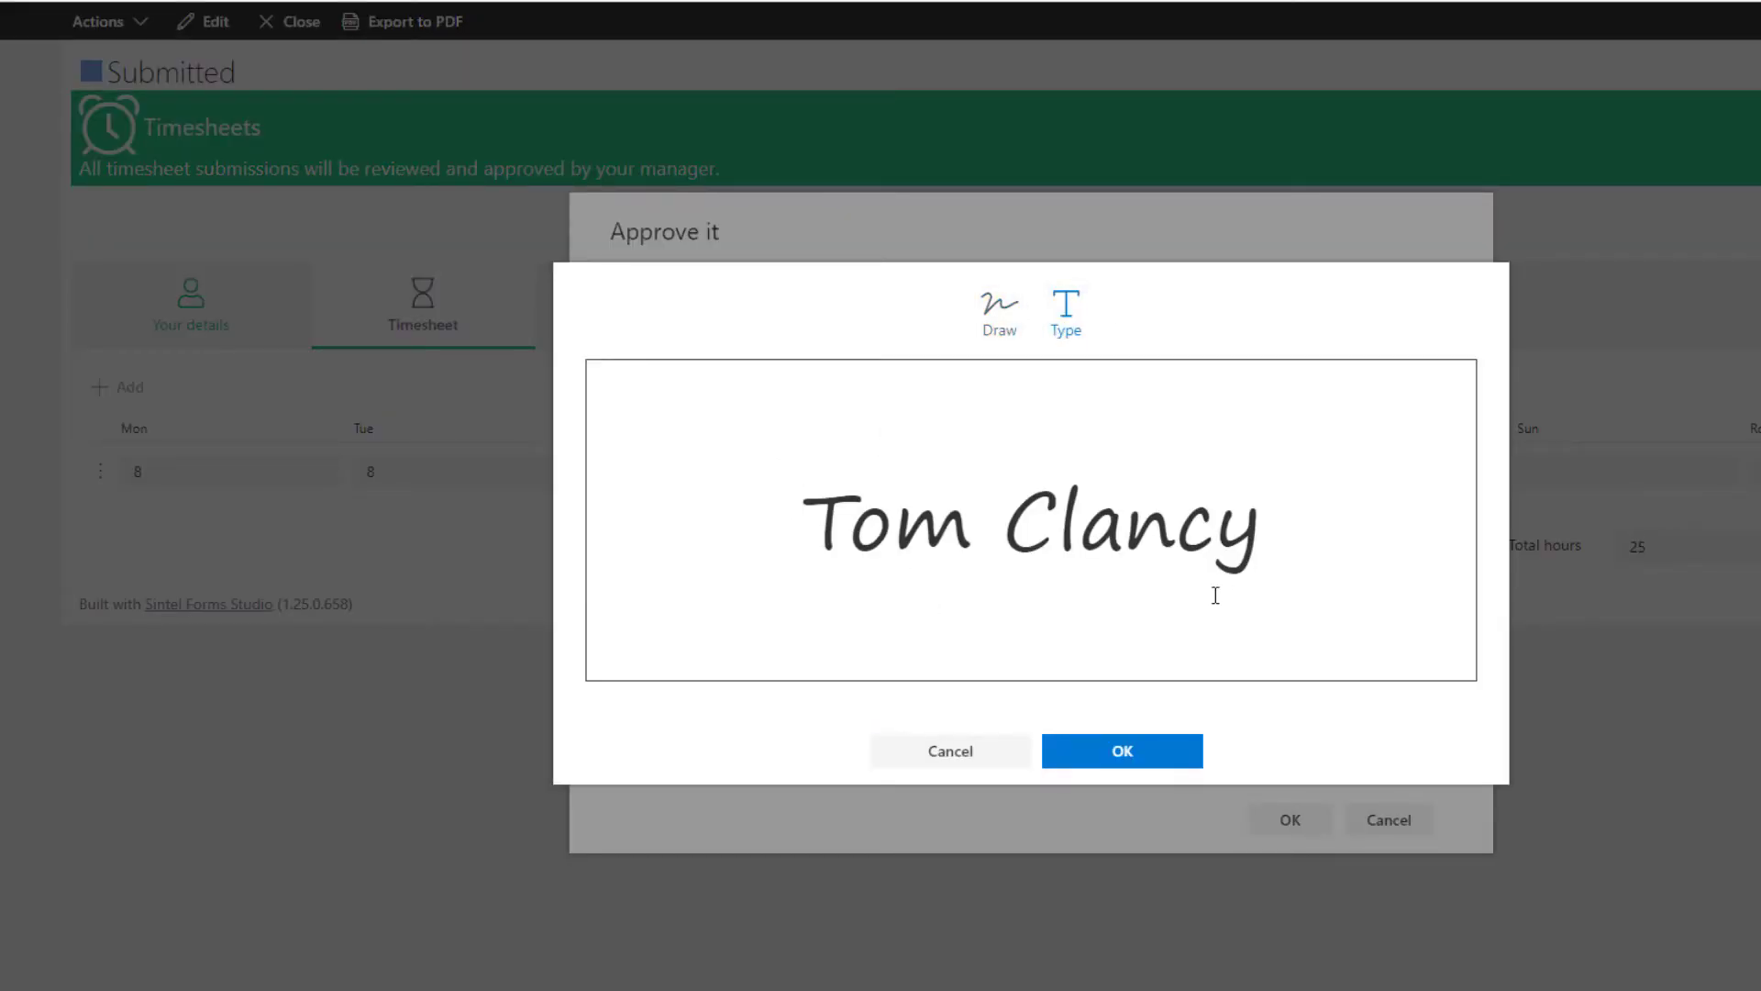
pyautogui.moveTo(1216, 595); pyautogui.dragTo(884, 579)
pyautogui.click(1140, 766)
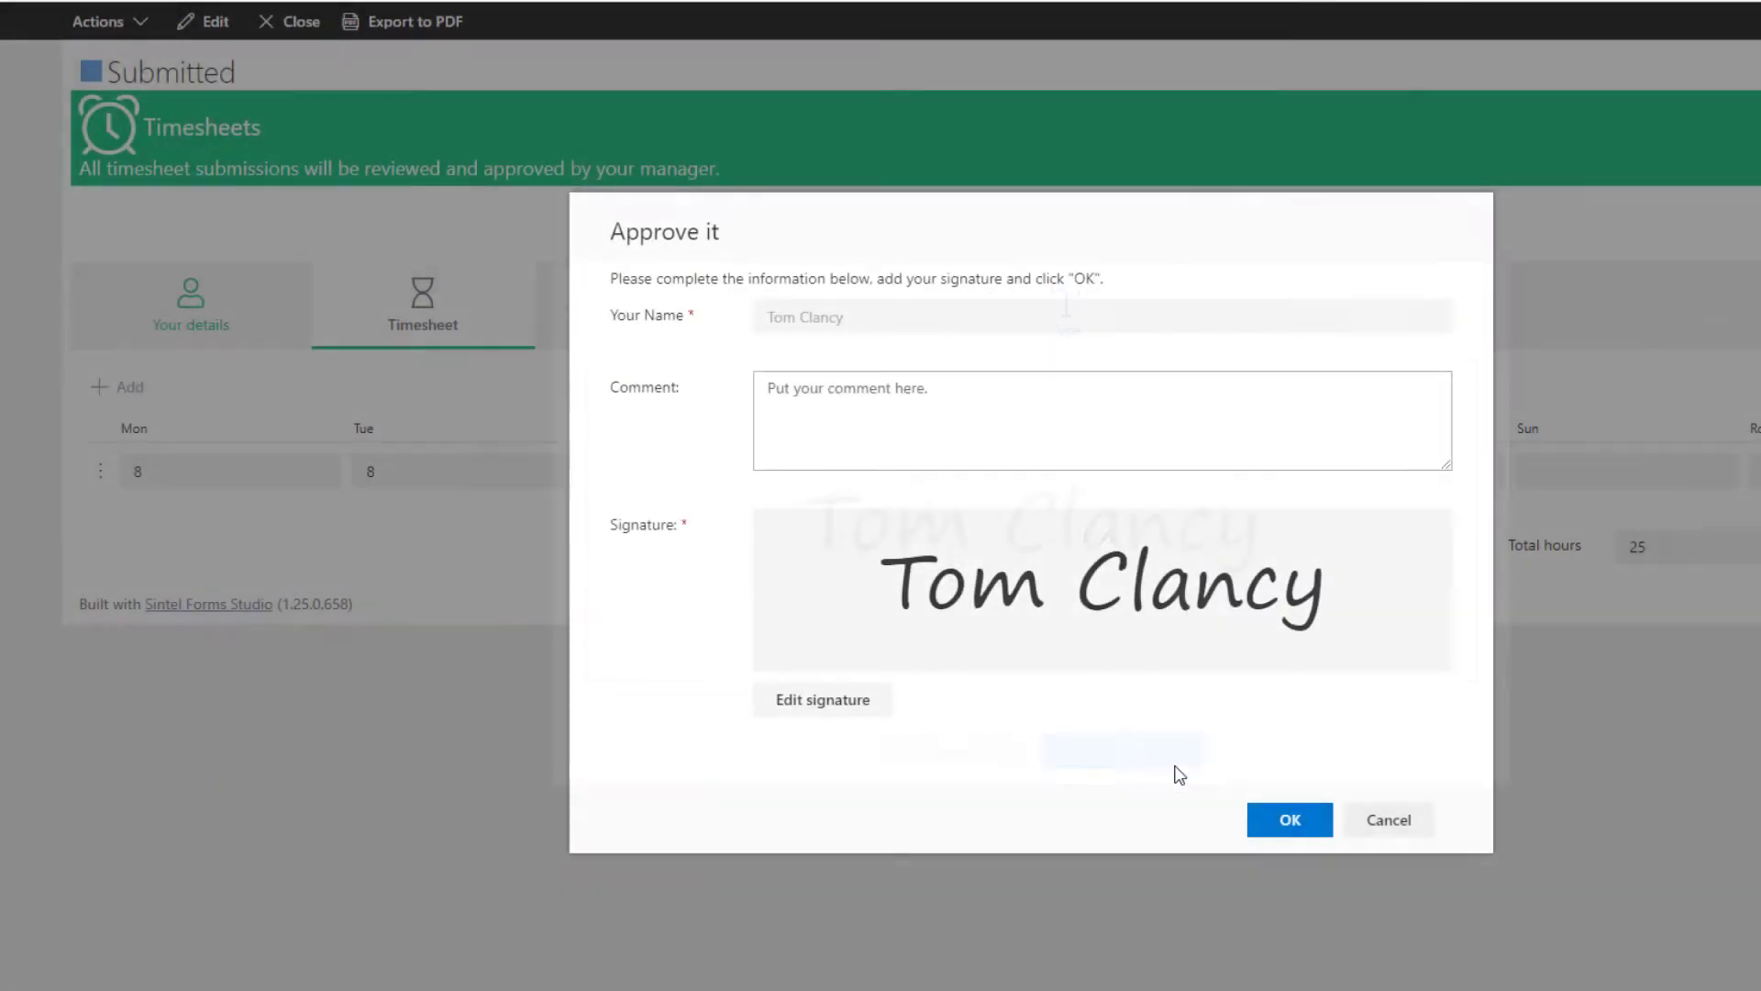
pyautogui.click(1282, 828)
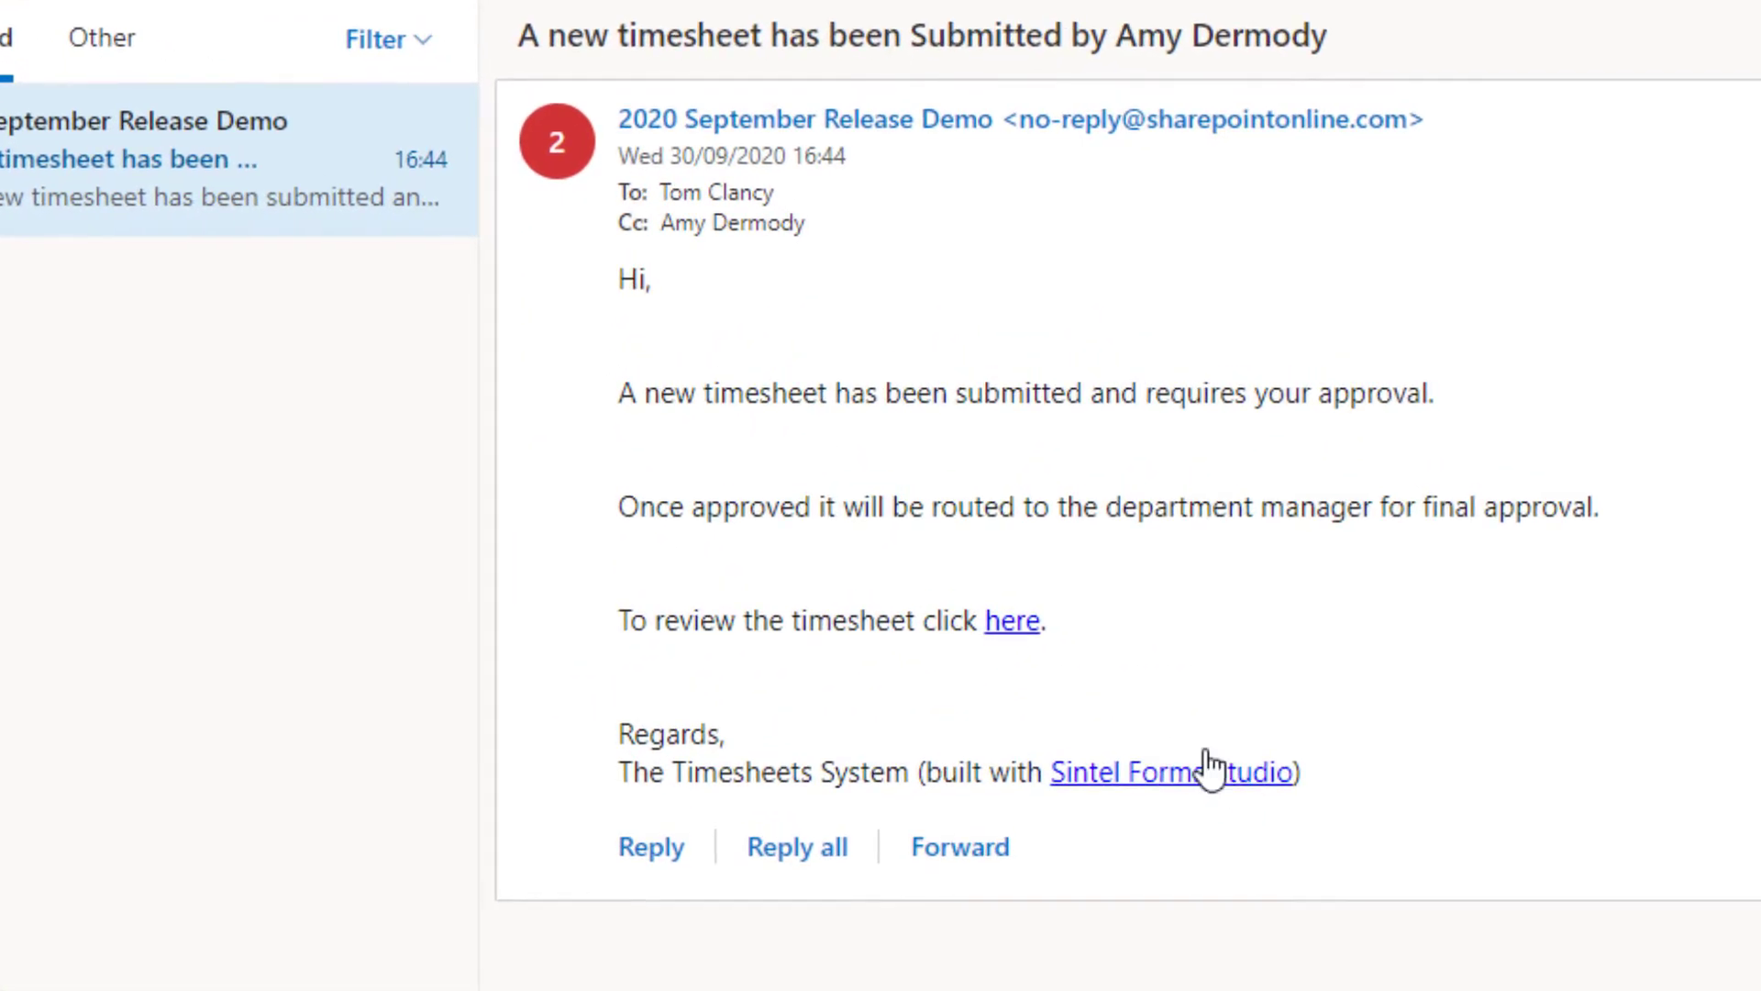
# Step: Open the manager-approved submission from the email and review its workflow history
pyautogui.click(1006, 616)
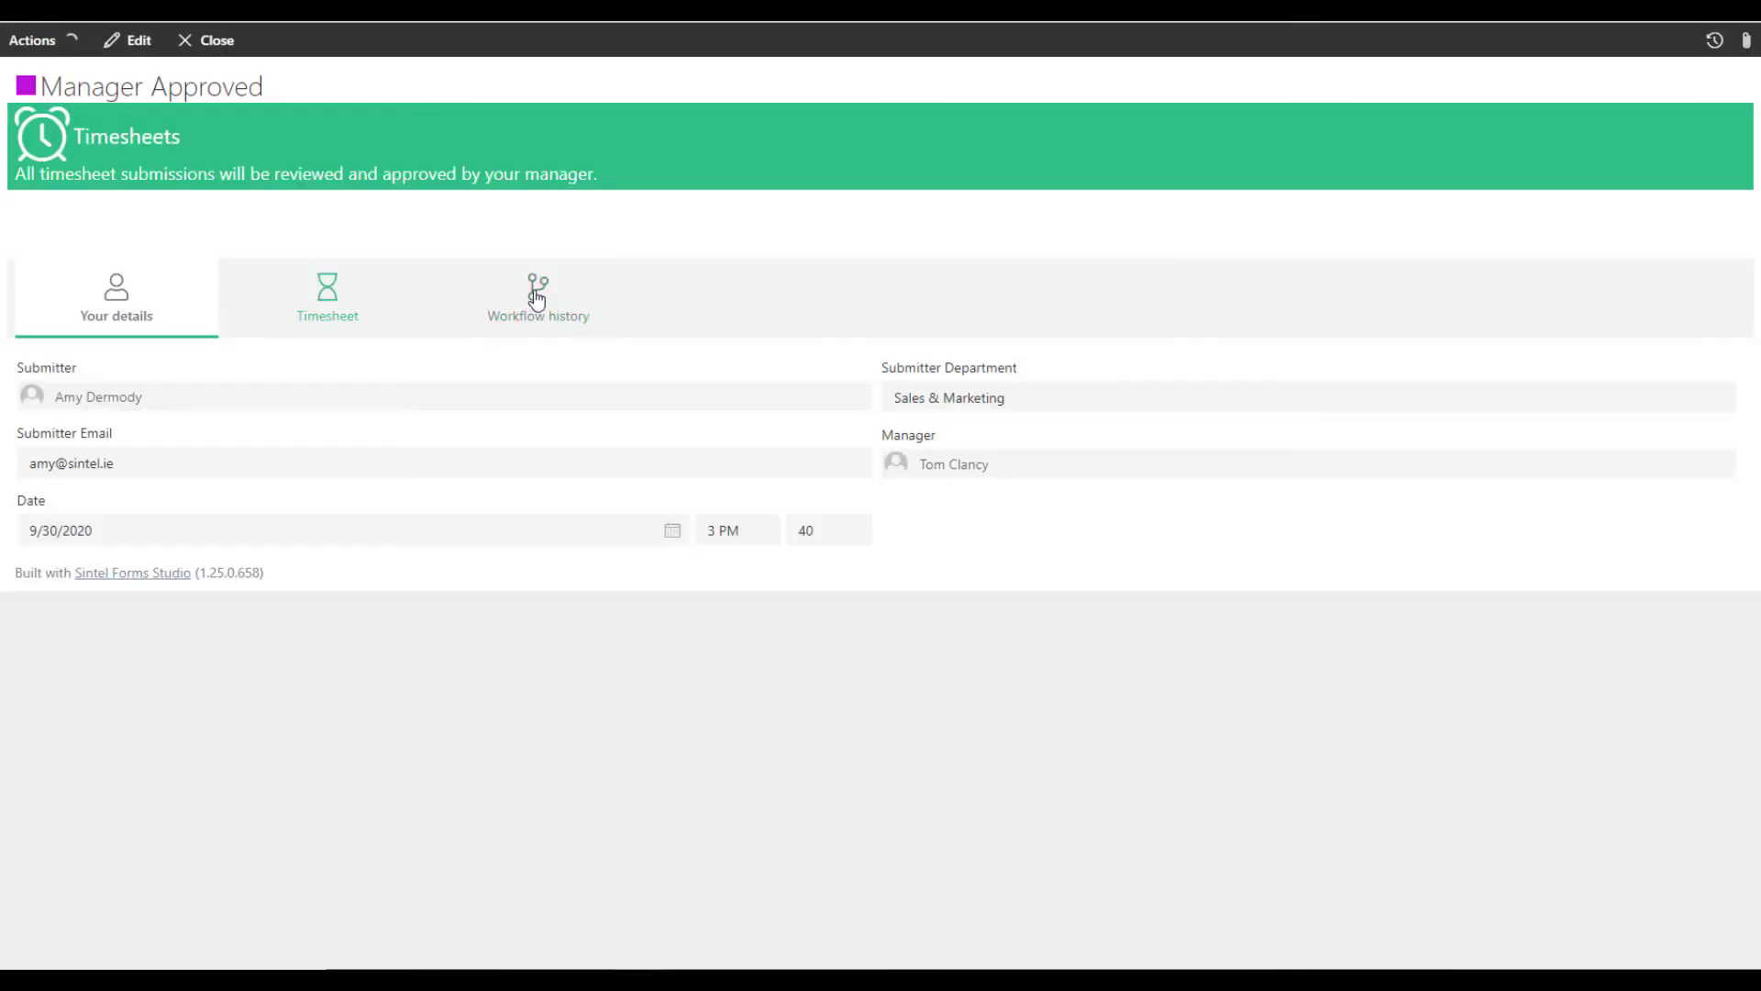
pyautogui.click(537, 298)
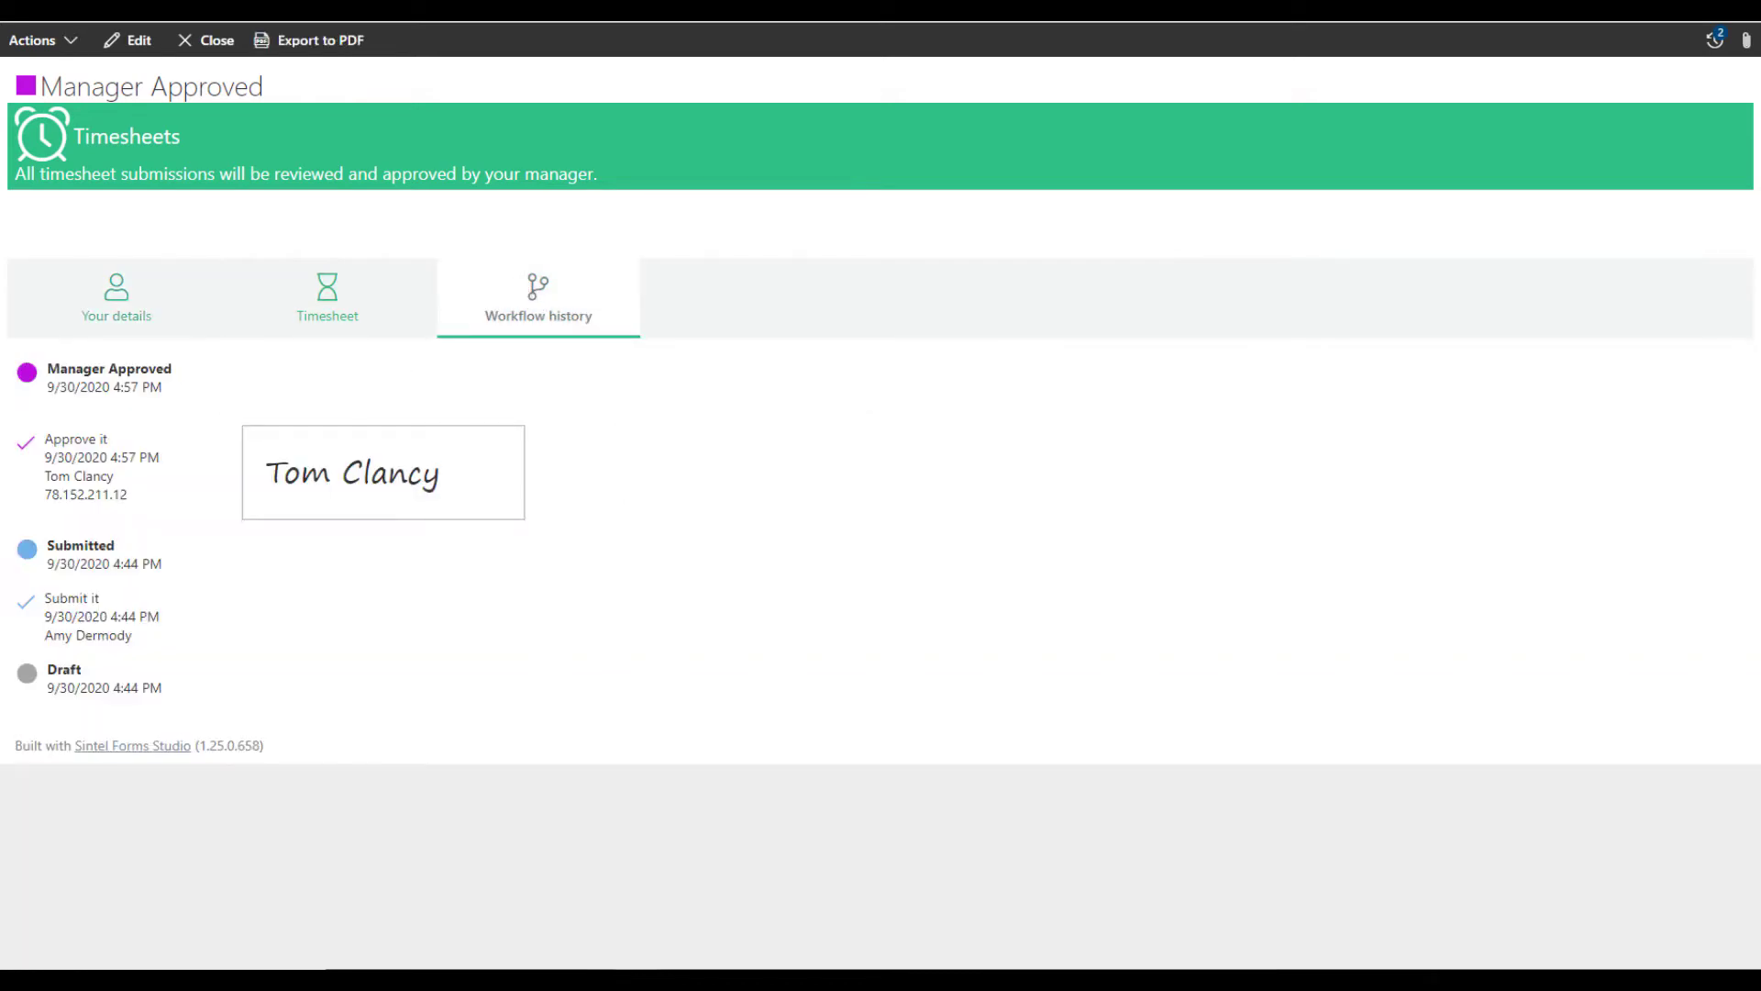
pyautogui.tripleClick(77, 674)
pyautogui.click(91, 602)
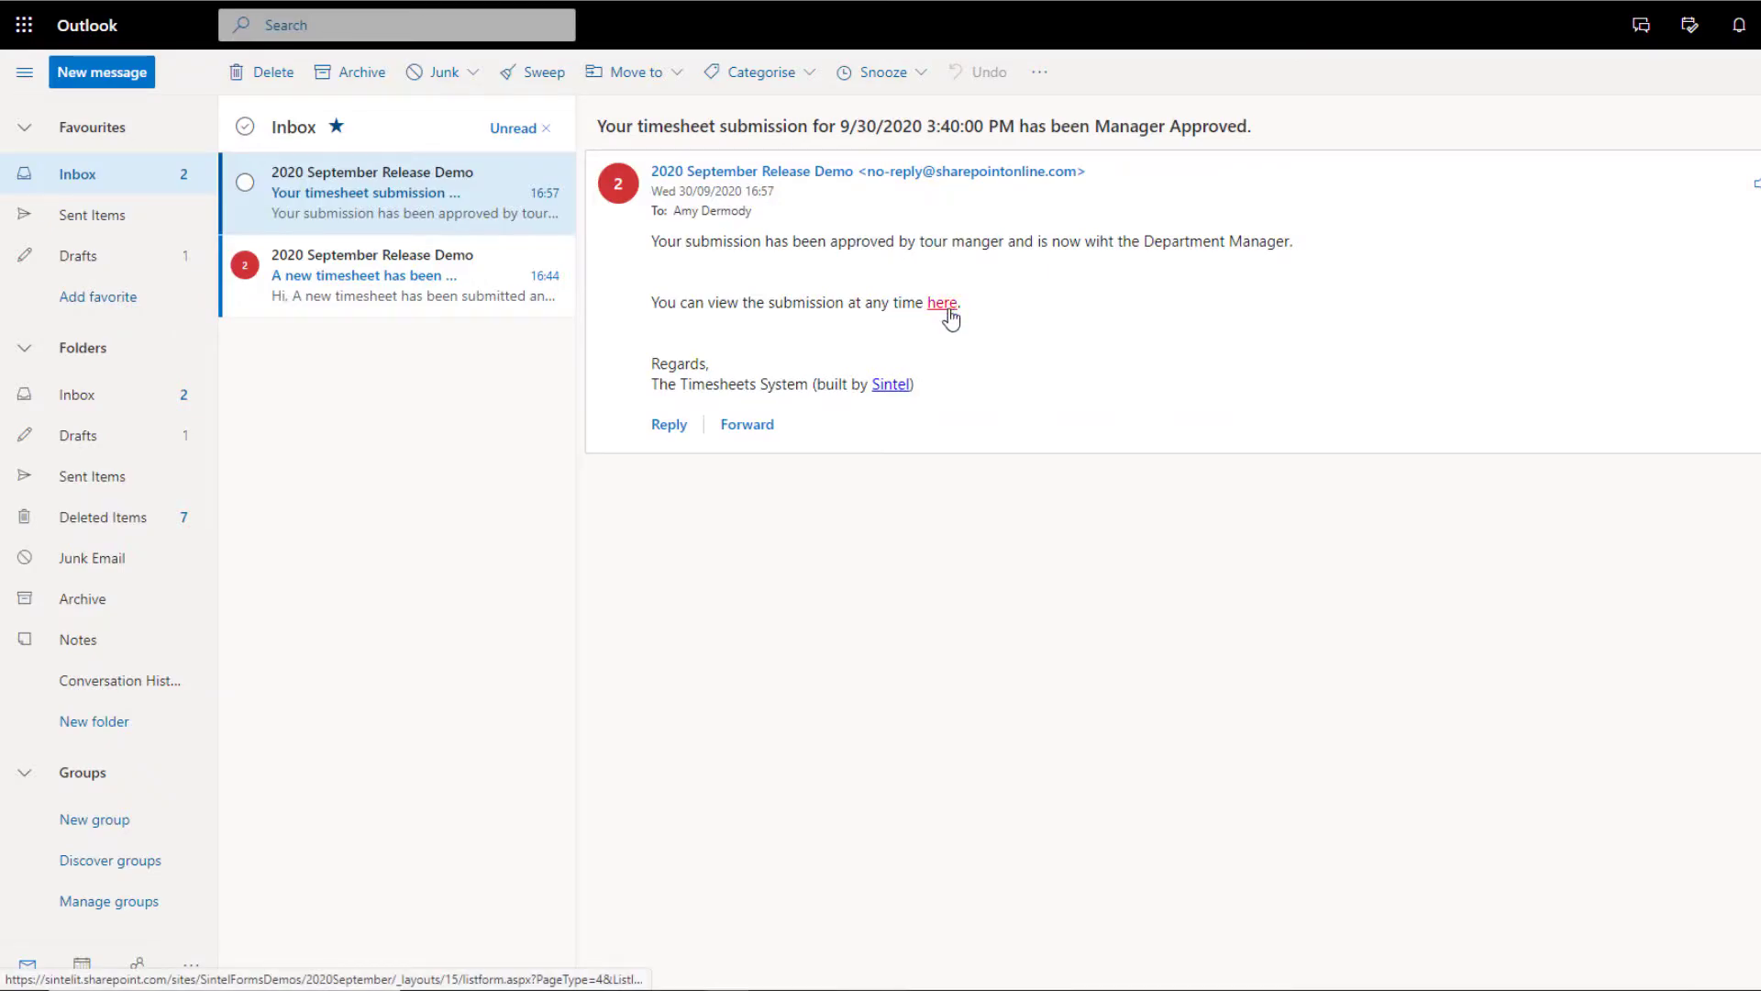
# Step: Open the department-approved submission from the new email and review its workflow history
pyautogui.click(942, 304)
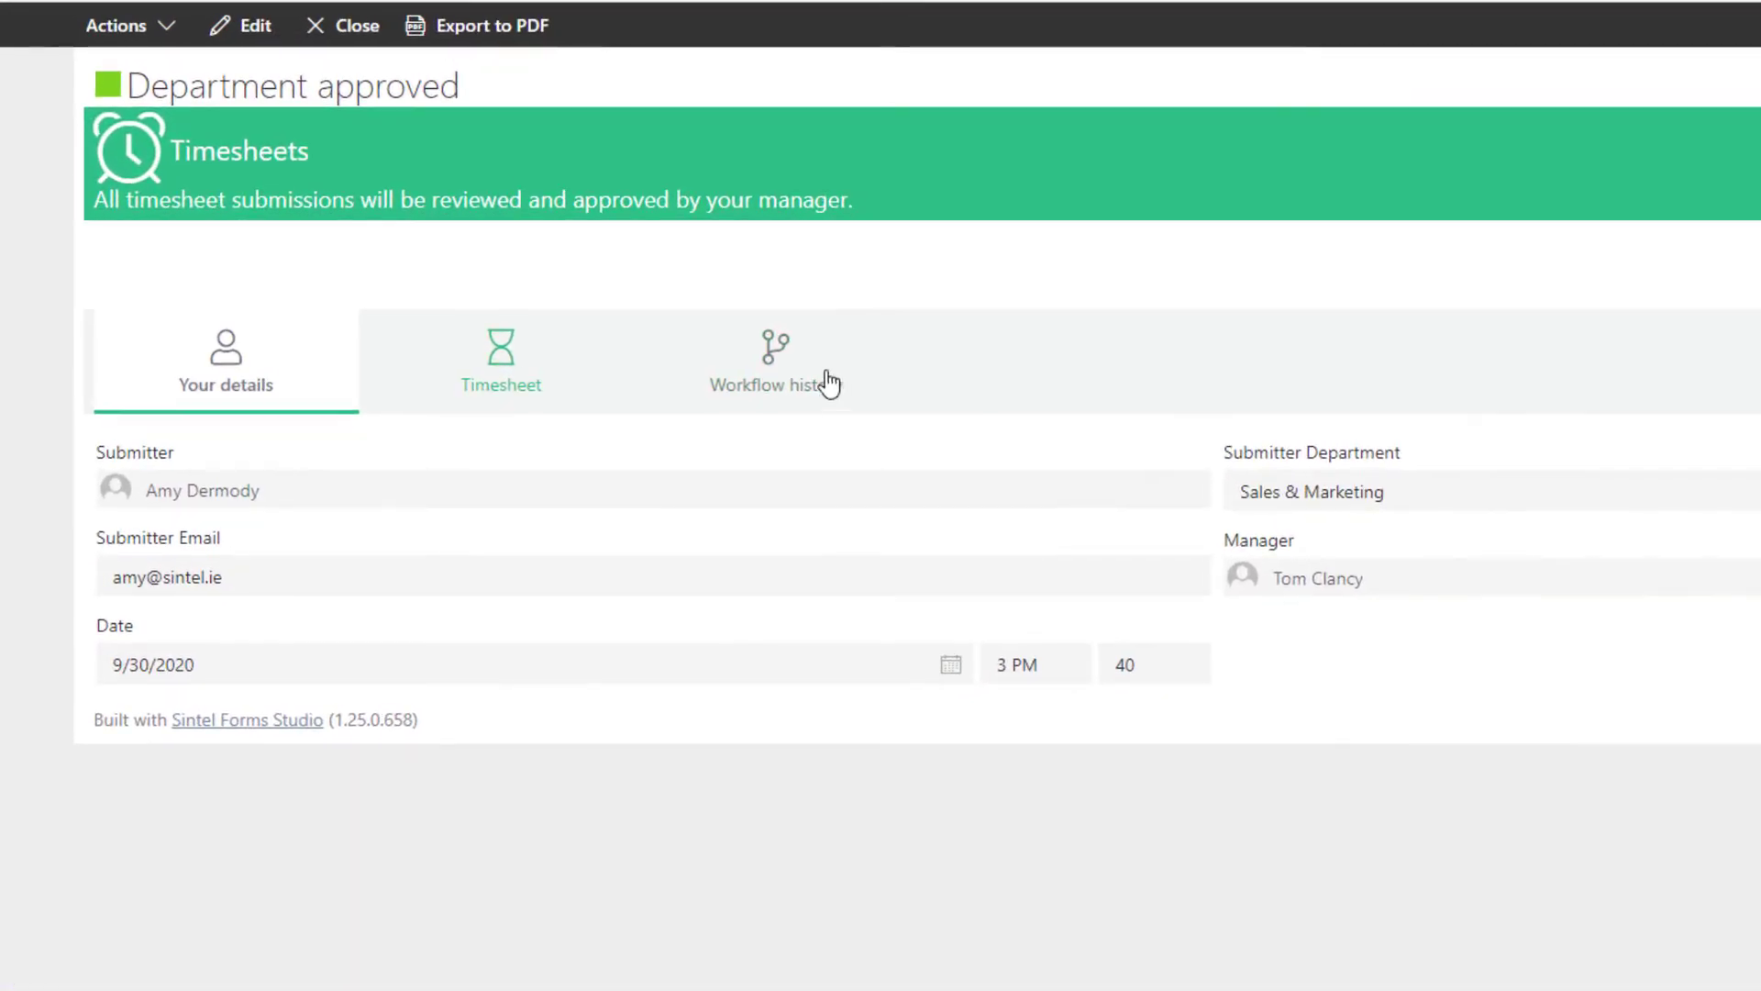
pyautogui.click(773, 356)
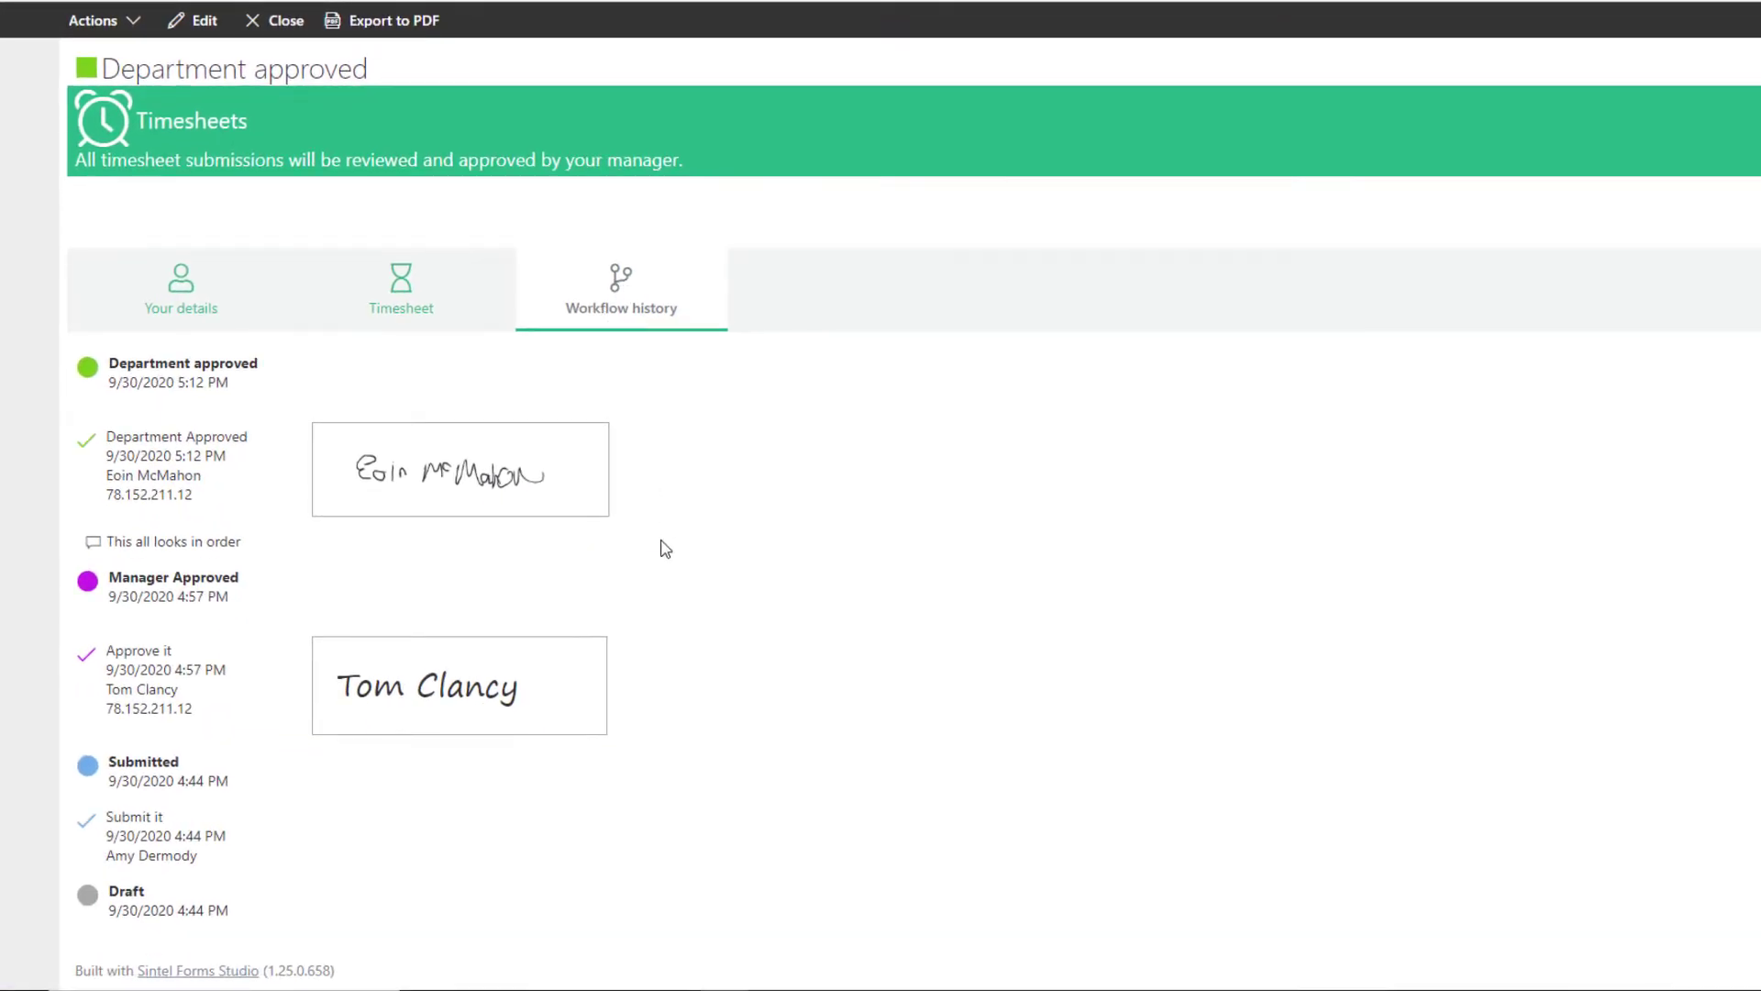
pyautogui.moveTo(515, 707); pyautogui.dragTo(337, 652)
pyautogui.click(336, 650)
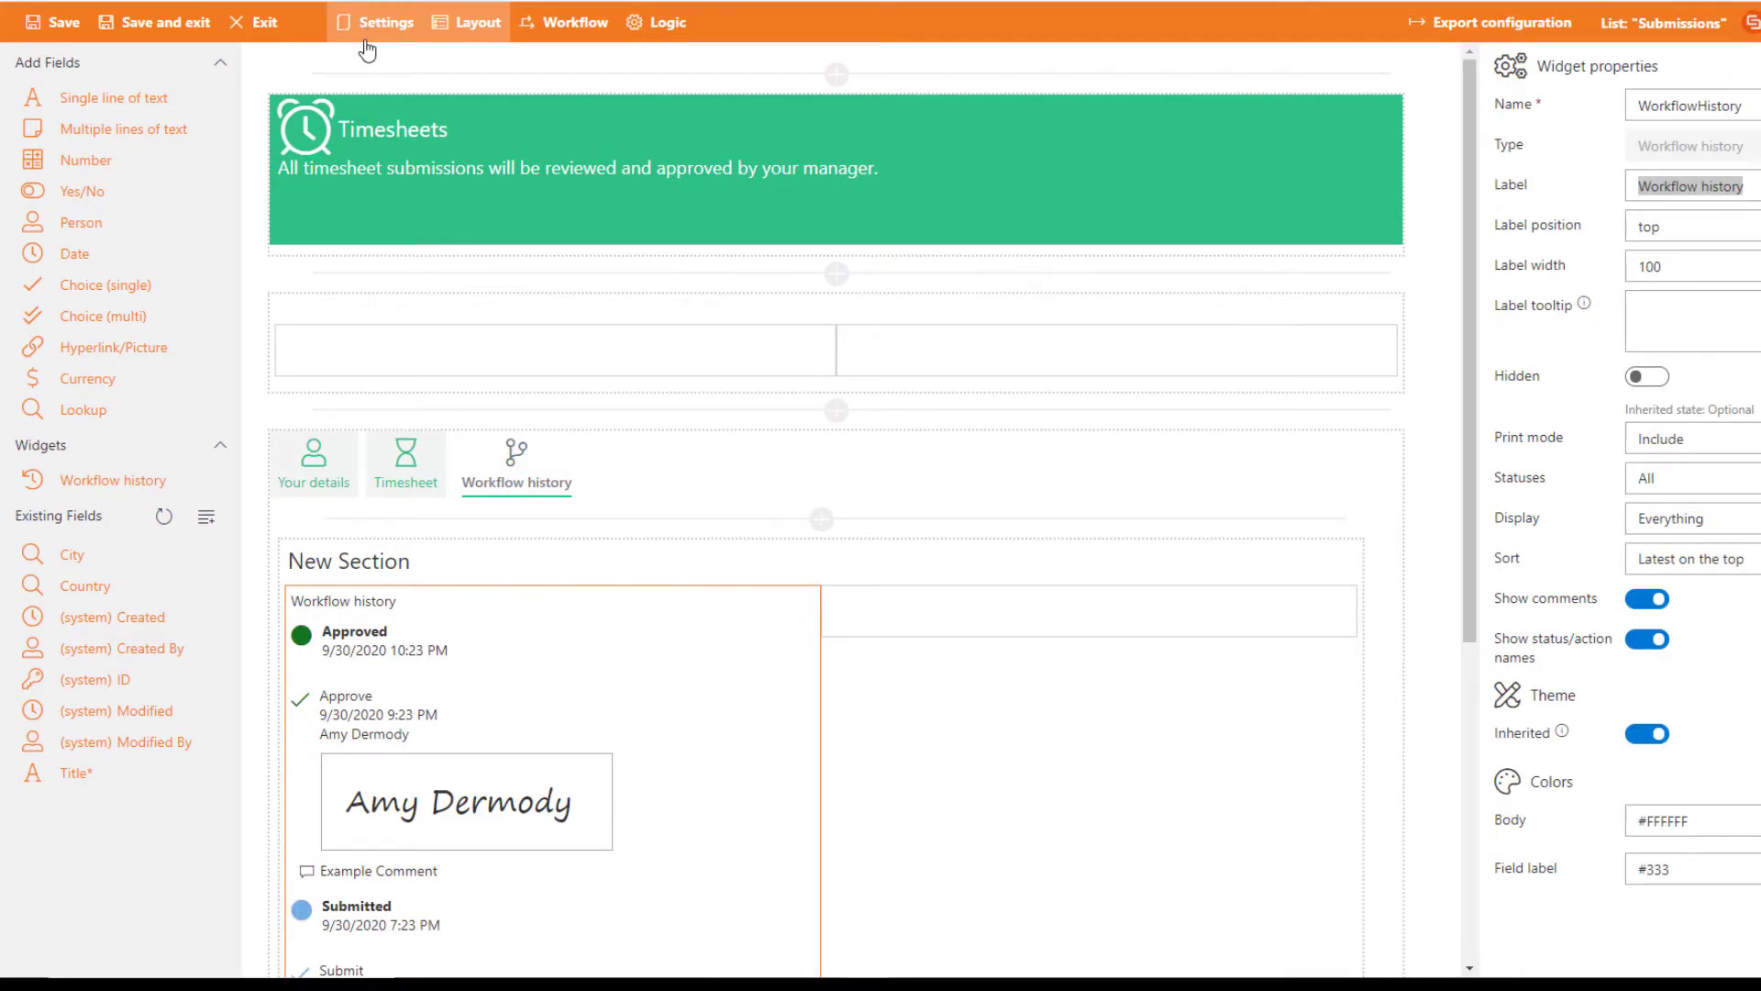
# Step: Return to the form designer layout and open the tabbed section's Workflow history tab
pyautogui.click(365, 43)
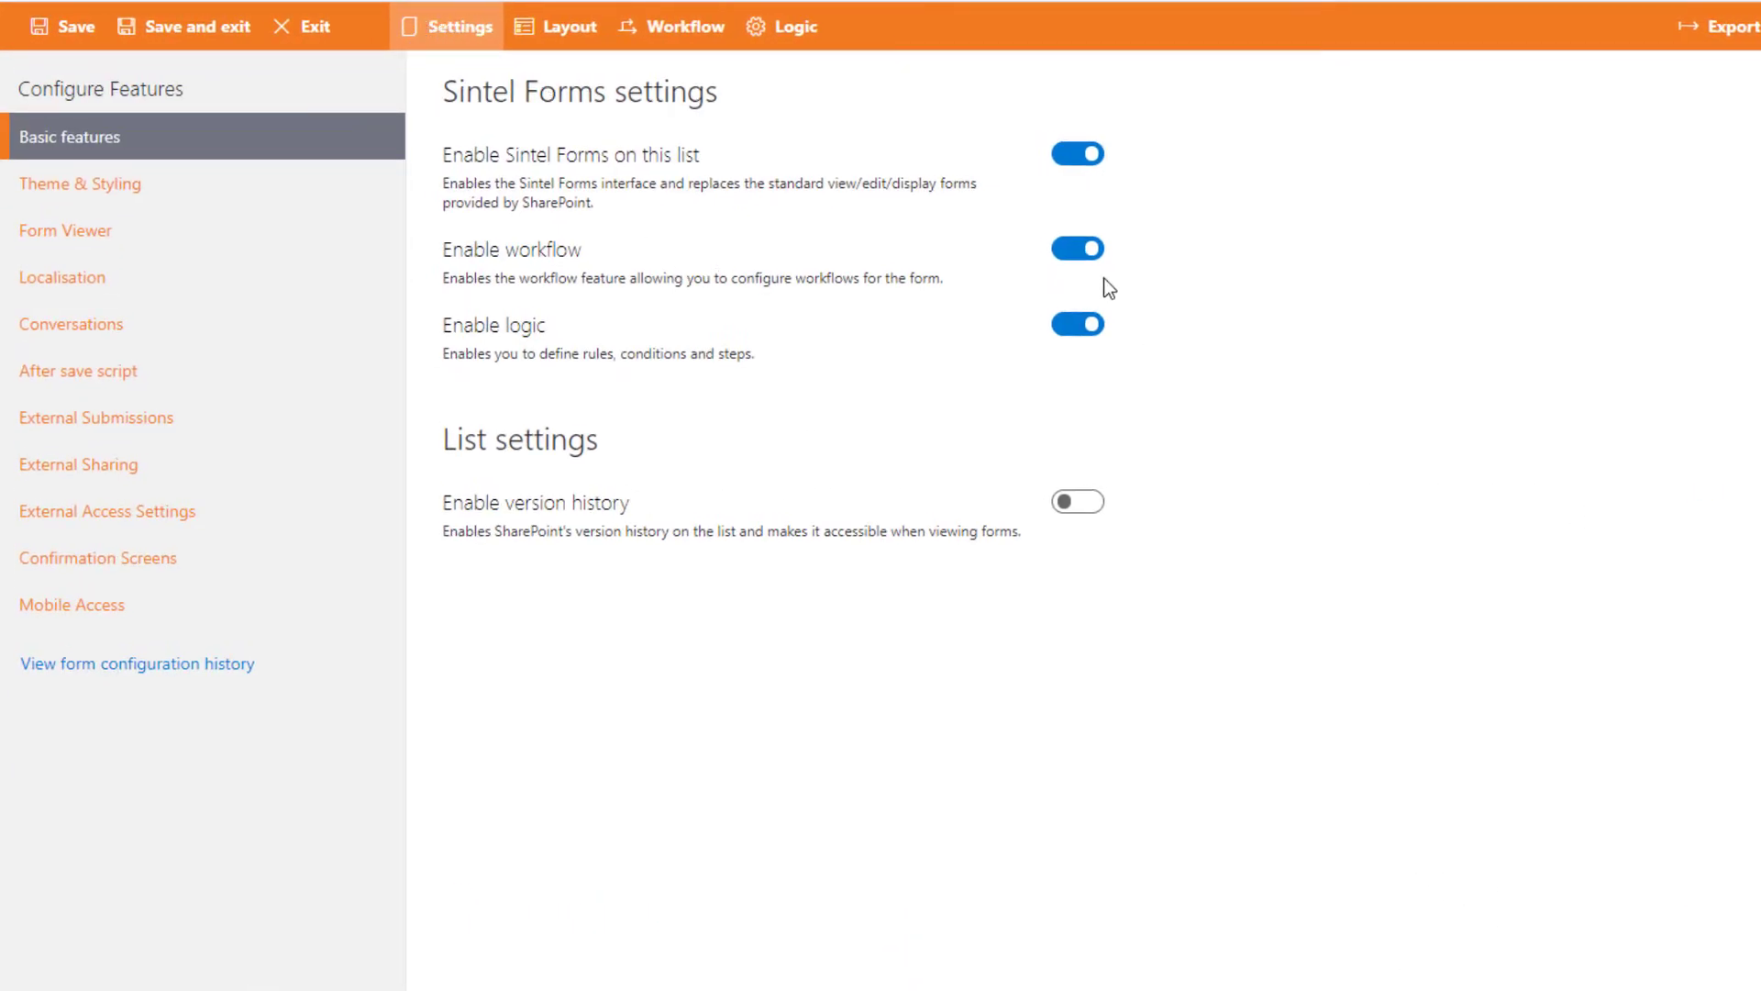
pyautogui.click(558, 27)
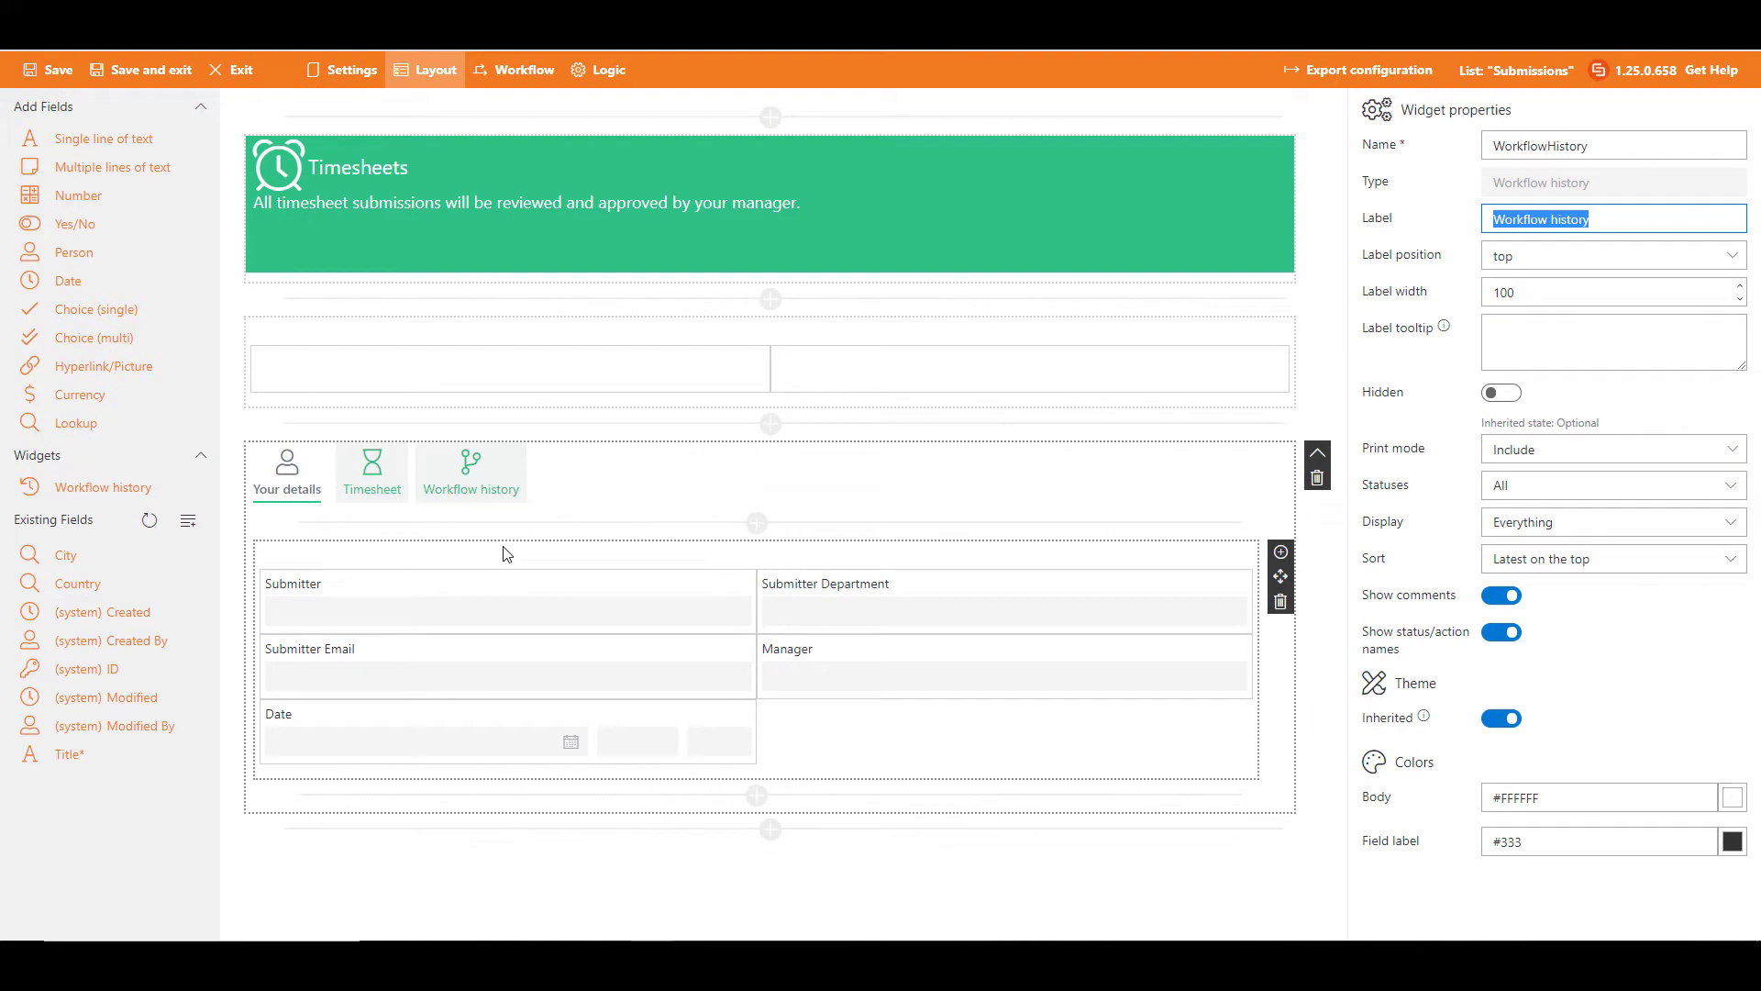
pyautogui.click(468, 486)
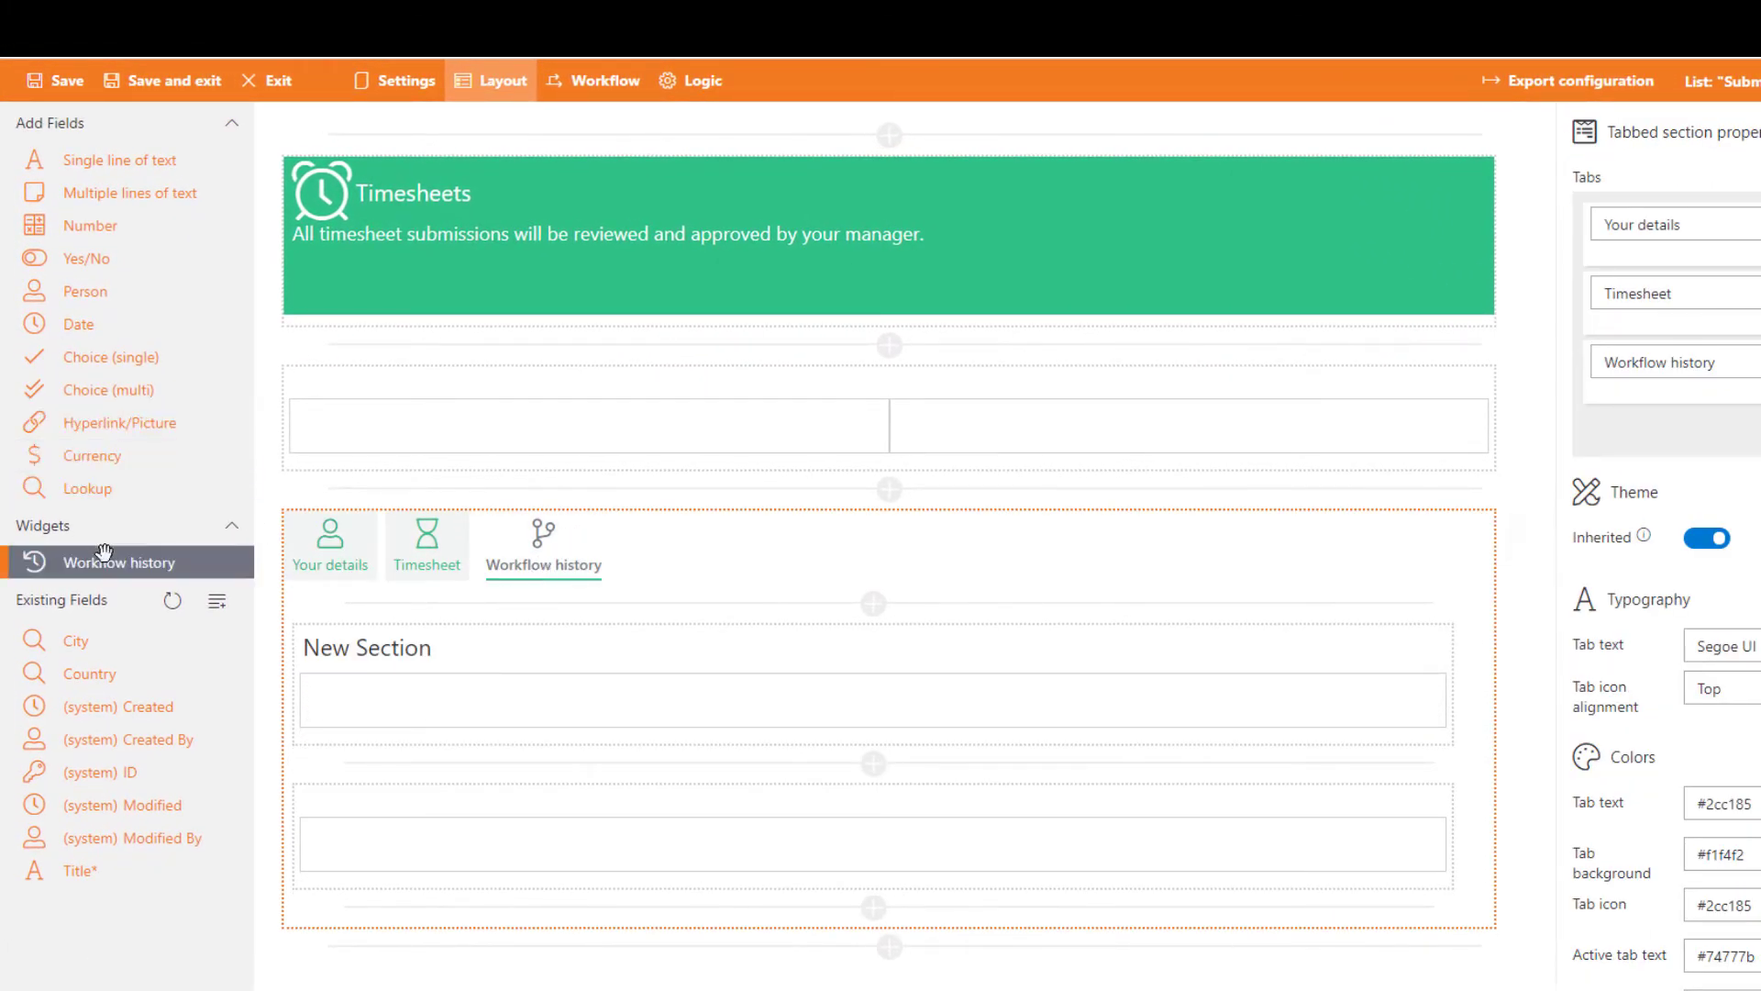
# Step: Add a Workflow history widget into the new section of the Workflow history tab
pyautogui.moveTo(117, 561); pyautogui.dragTo(474, 707)
pyautogui.scroll(-3, 504, 691)
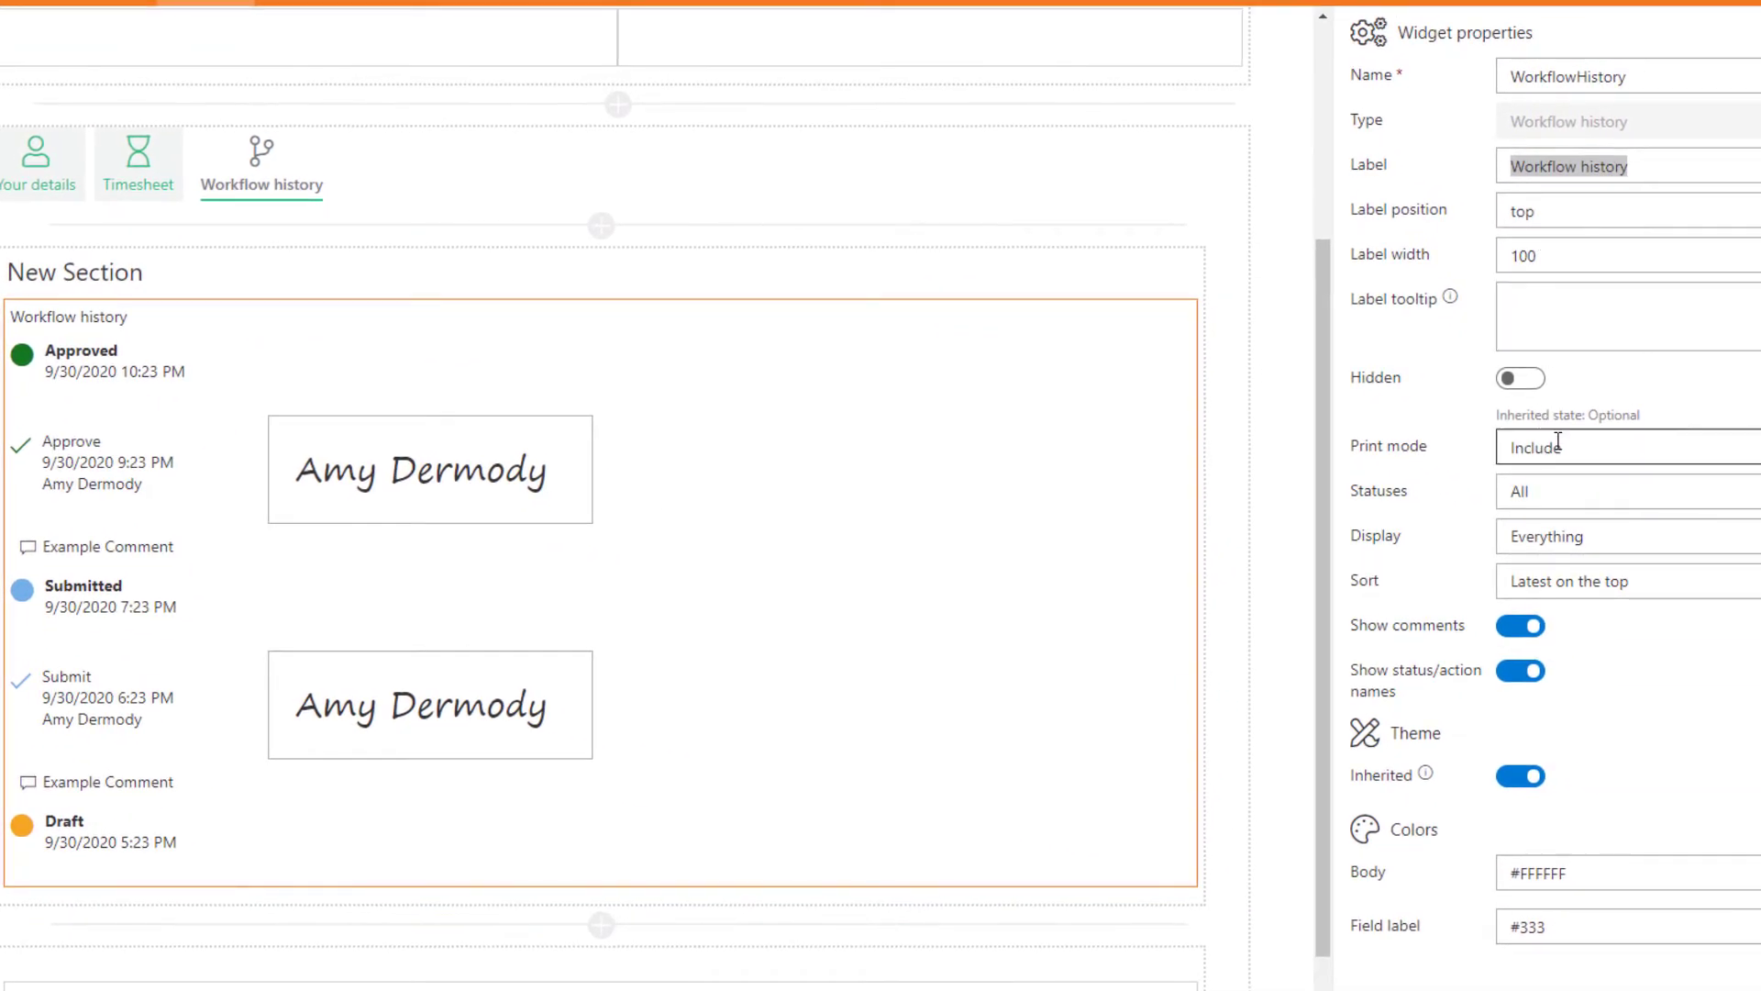
# Step: Review the widget's Print mode, Statuses, Display and Sort options
pyautogui.click(1597, 450)
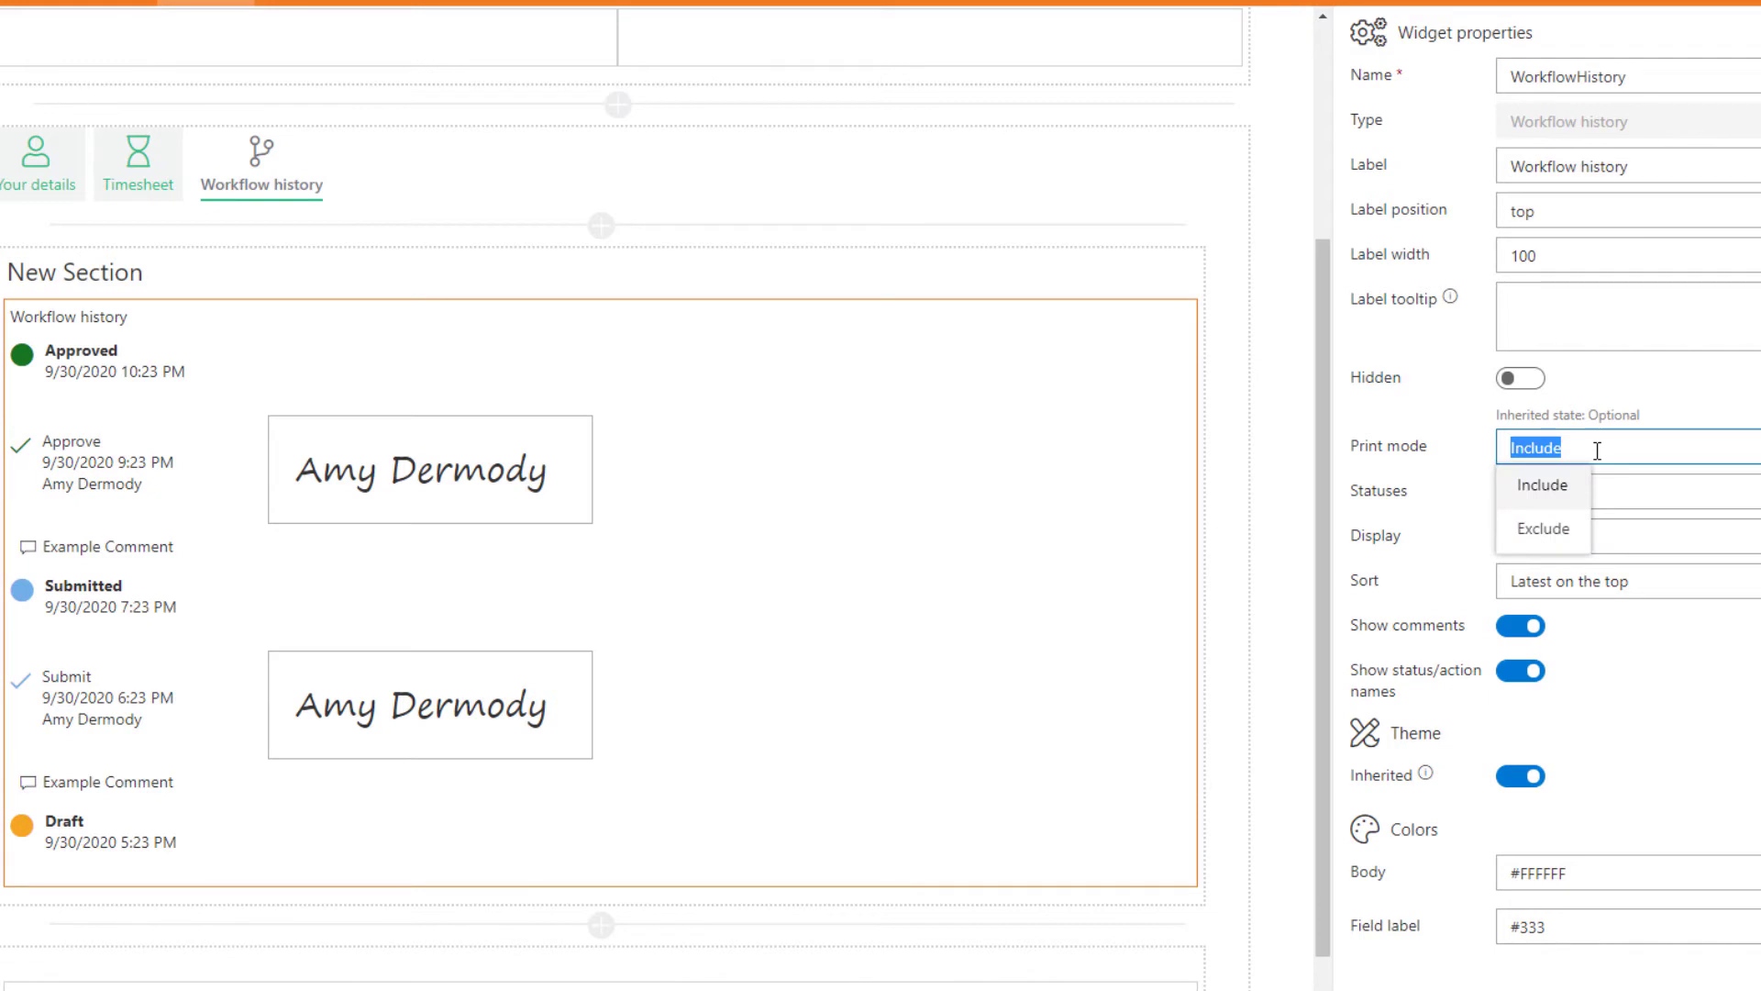
pyautogui.click(1597, 450)
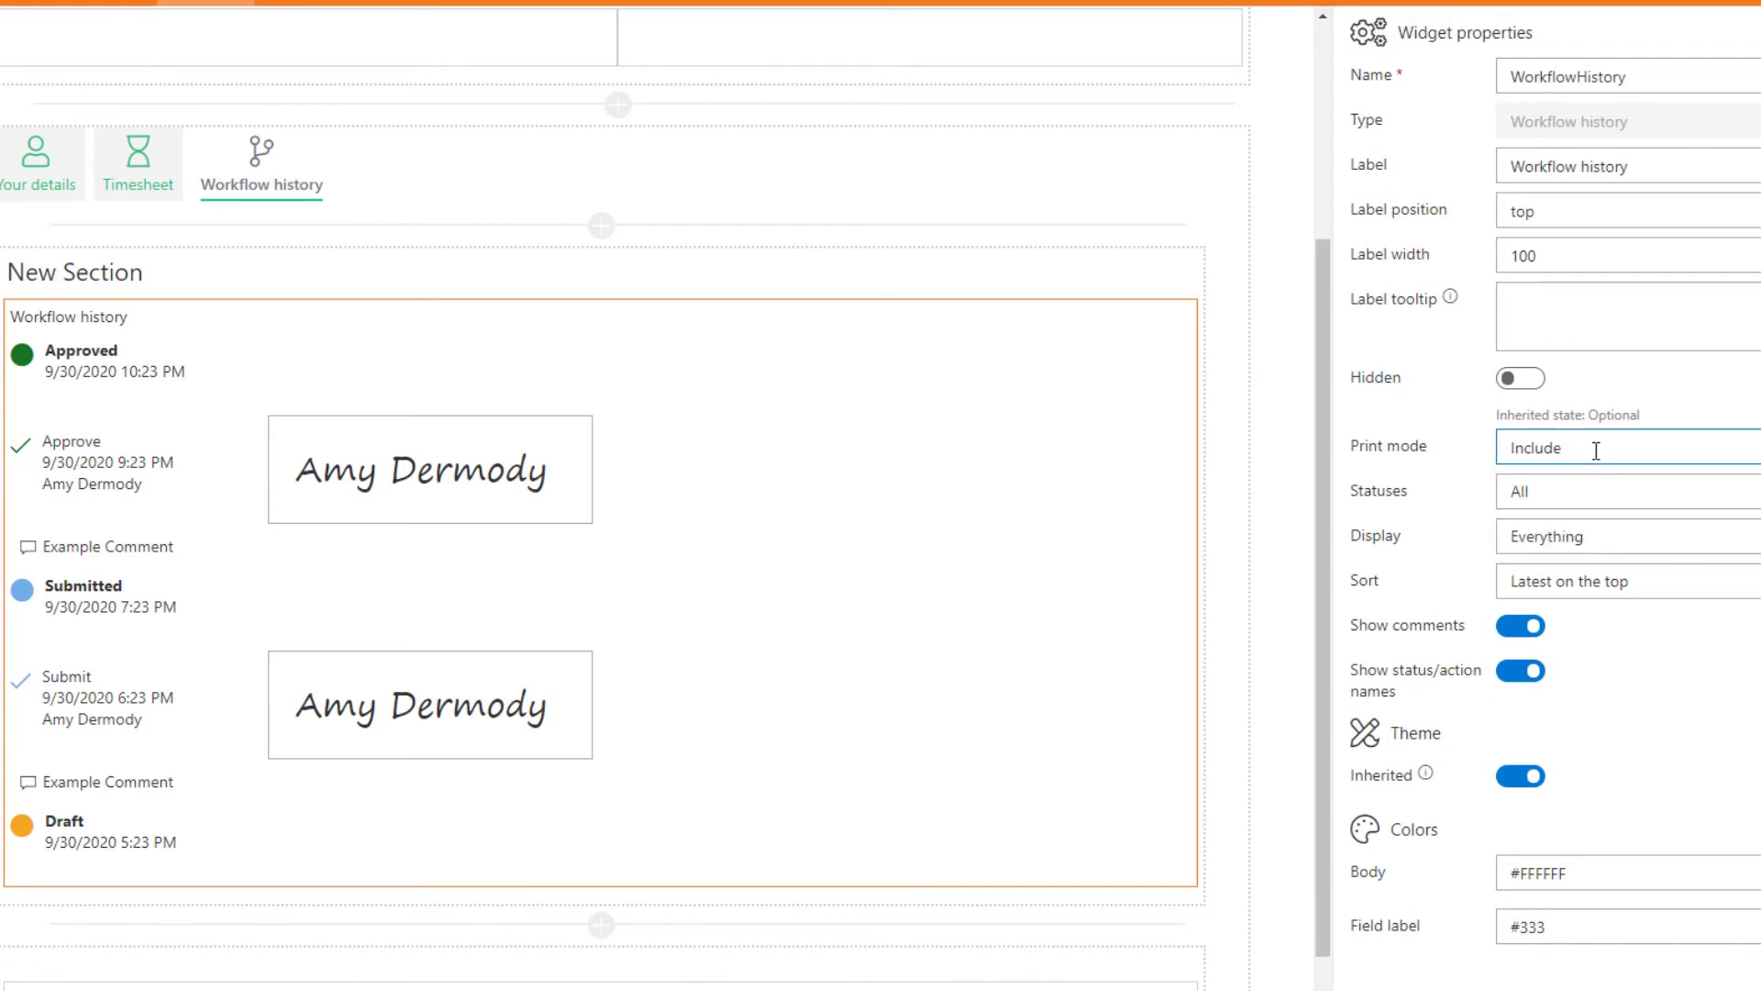
pyautogui.click(1566, 505)
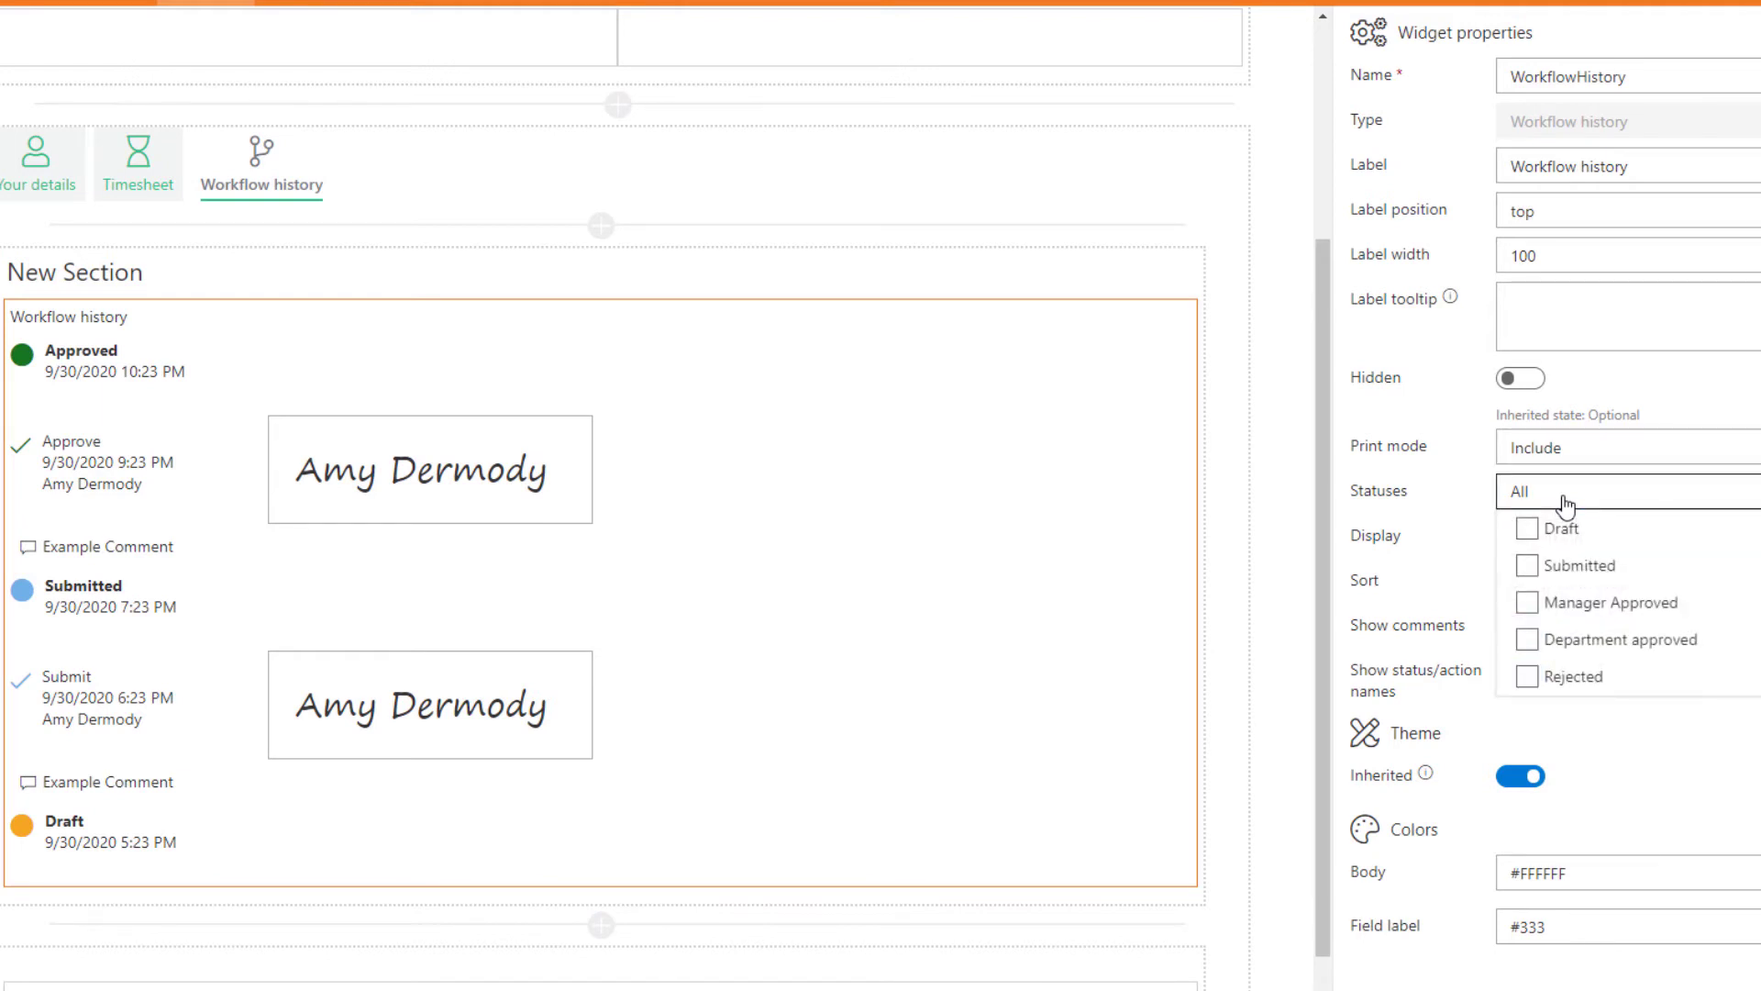
pyautogui.click(1566, 505)
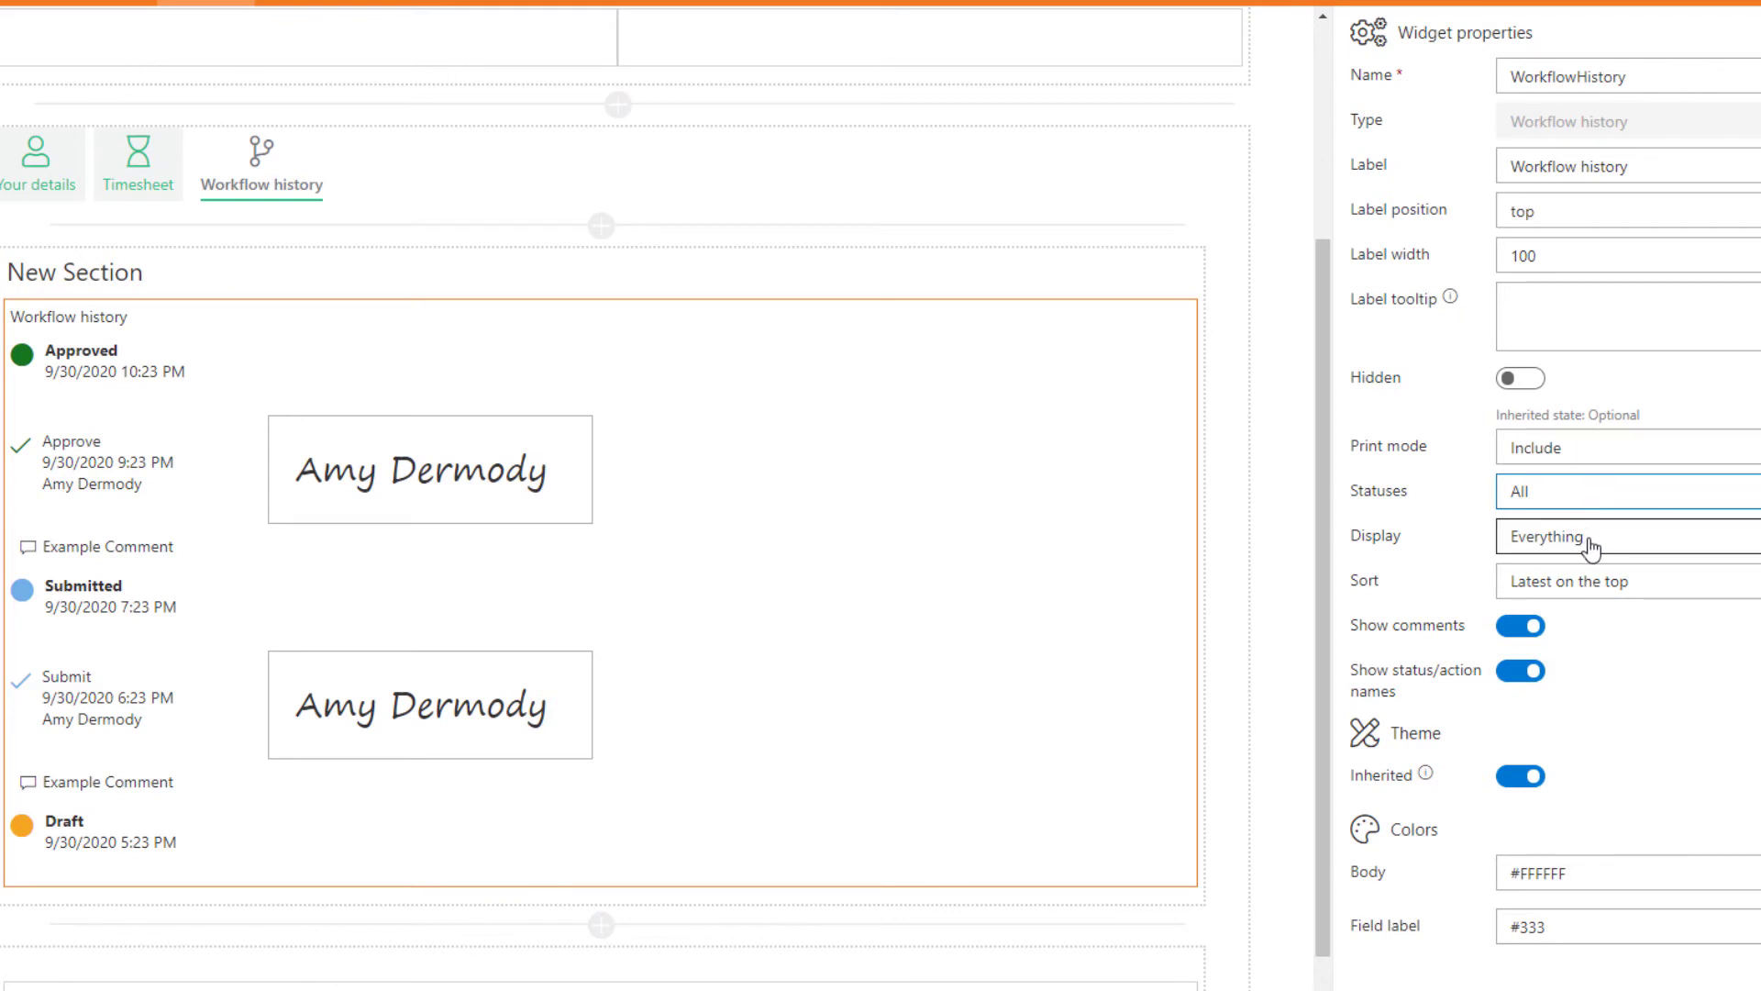
pyautogui.click(1592, 548)
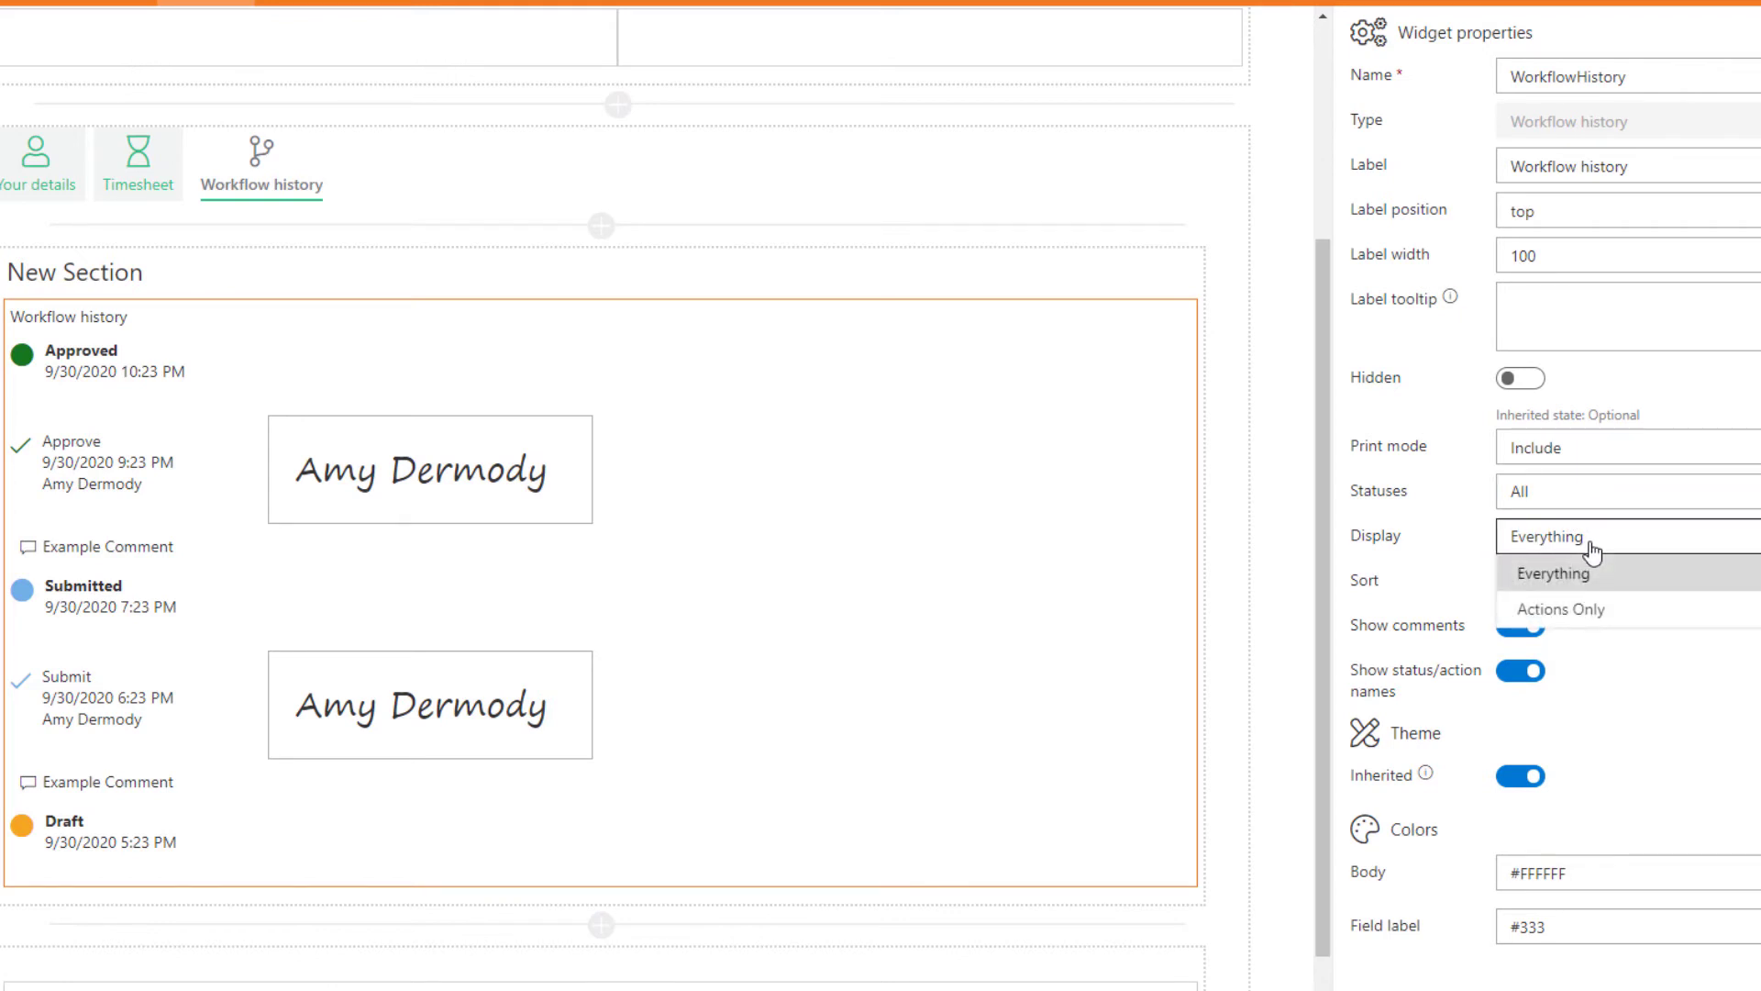
pyautogui.click(1592, 548)
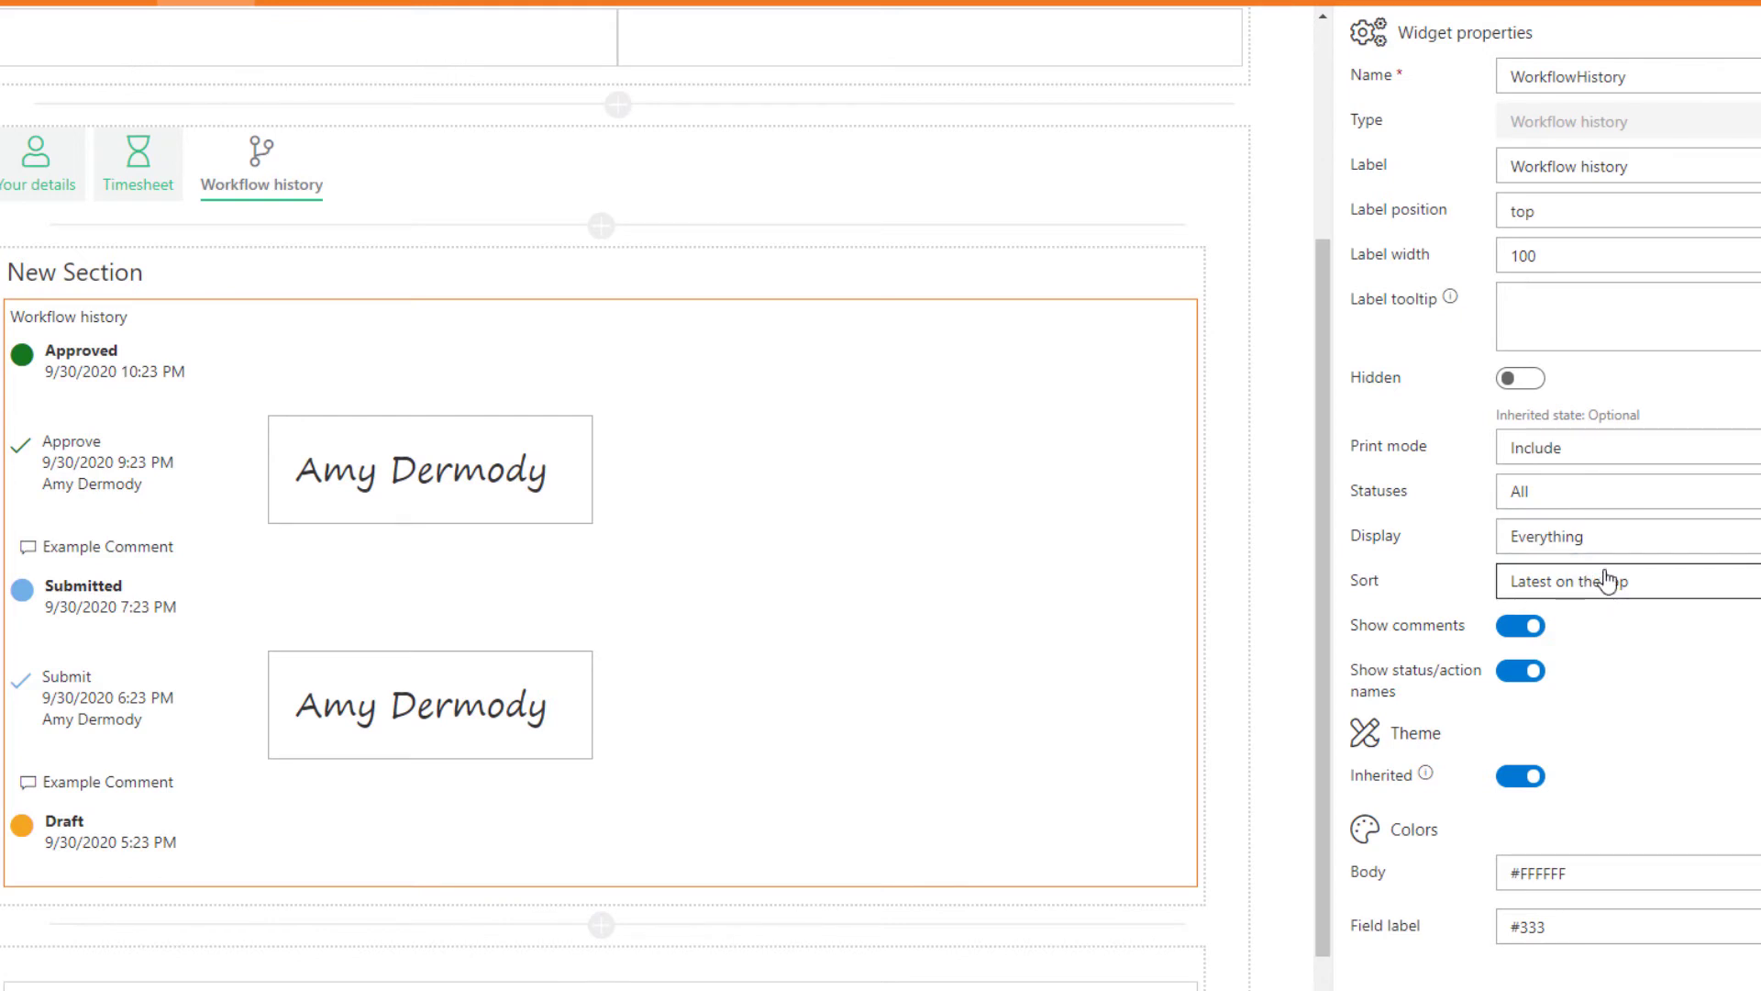
pyautogui.click(1606, 580)
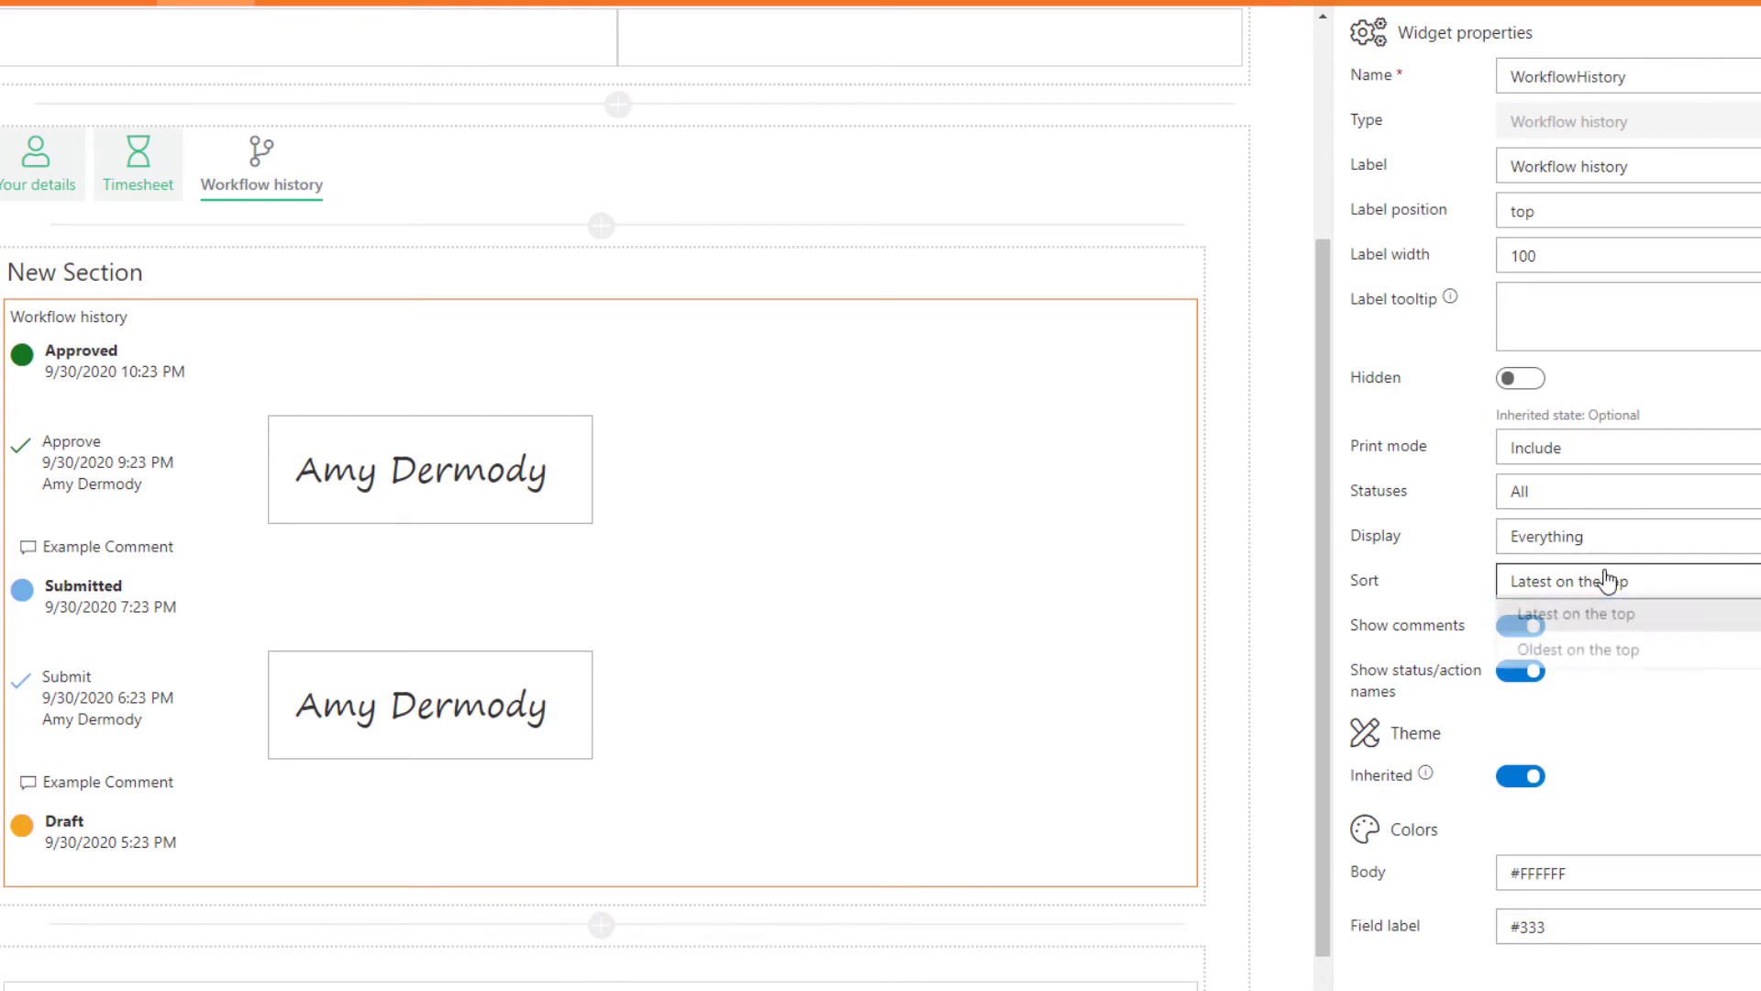
pyautogui.click(1585, 619)
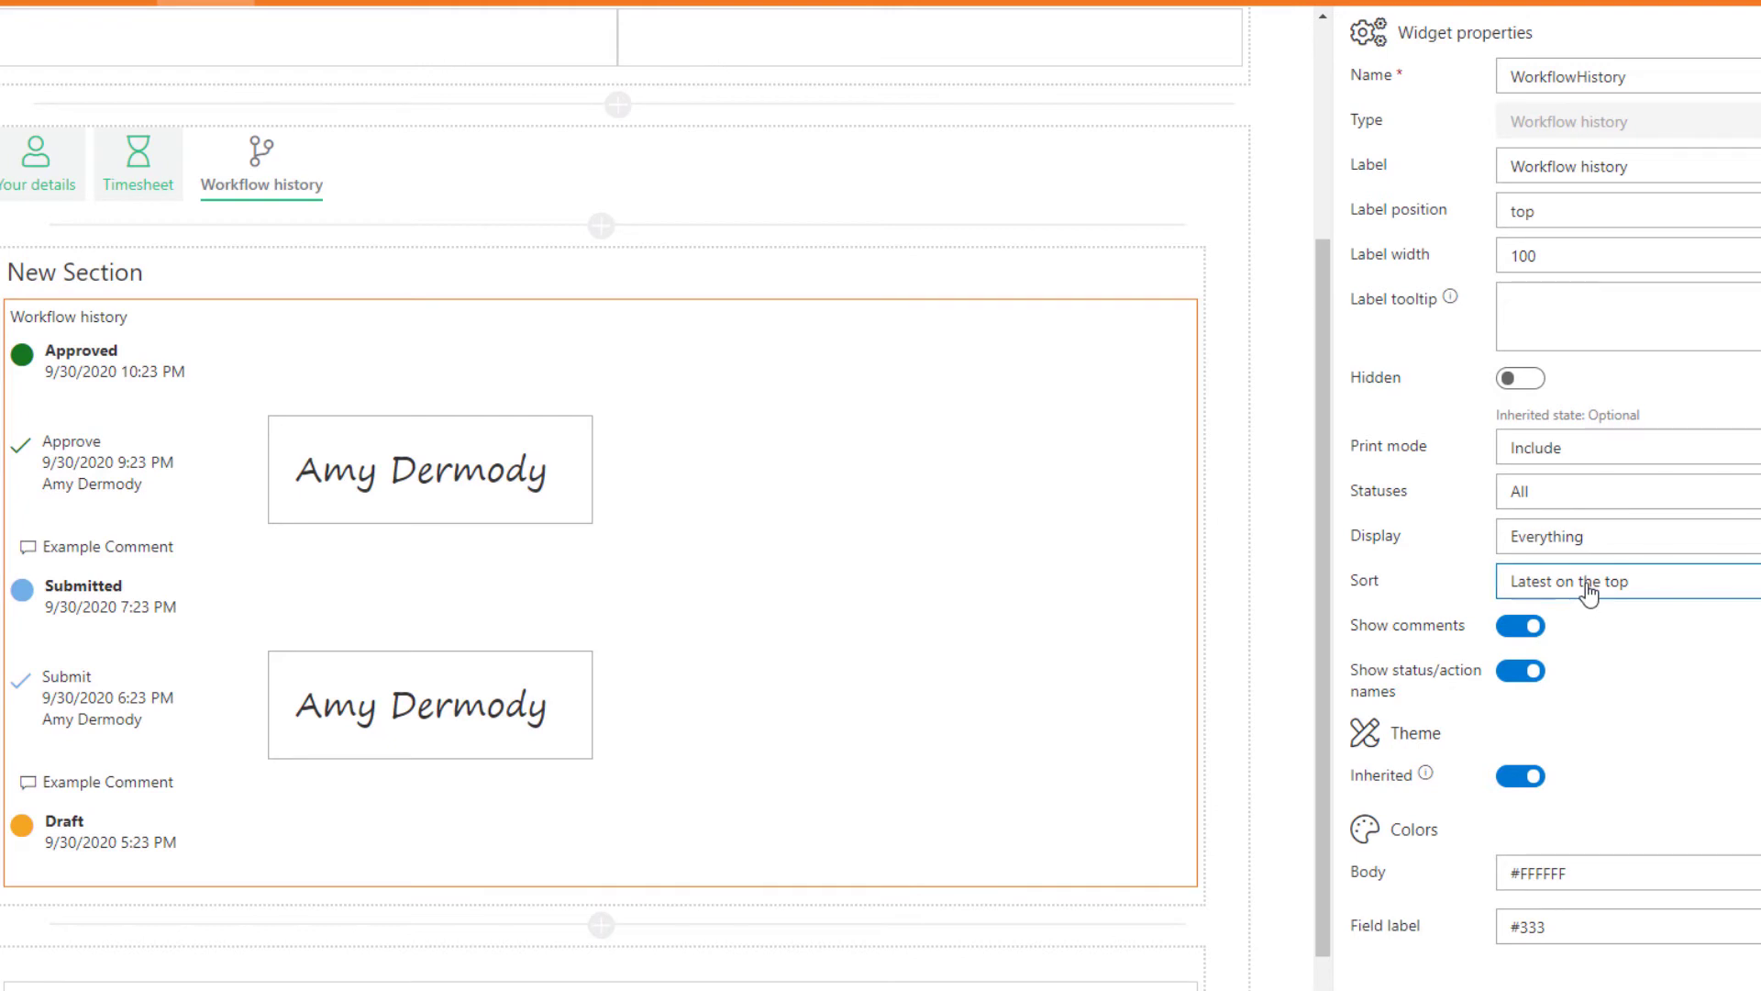
# Step: Switch the history sort order to Oldest on the top, then back to Latest on the top
pyautogui.click(1590, 587)
pyautogui.click(1588, 652)
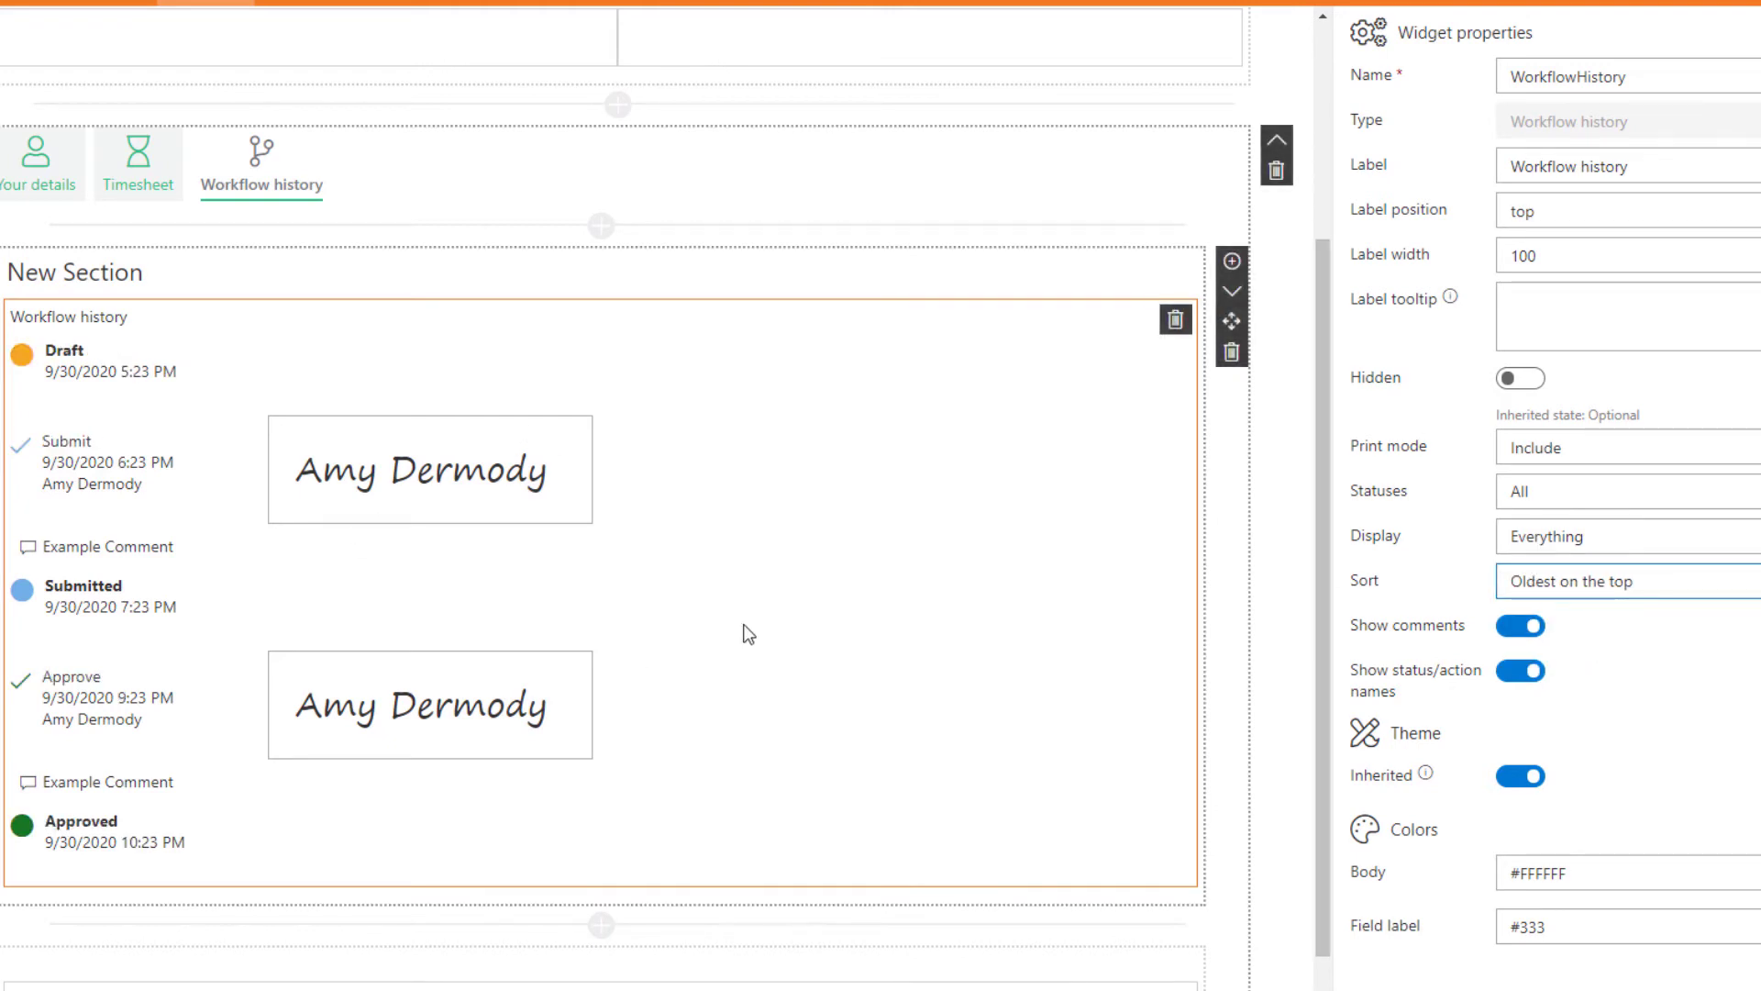
pyautogui.click(1552, 585)
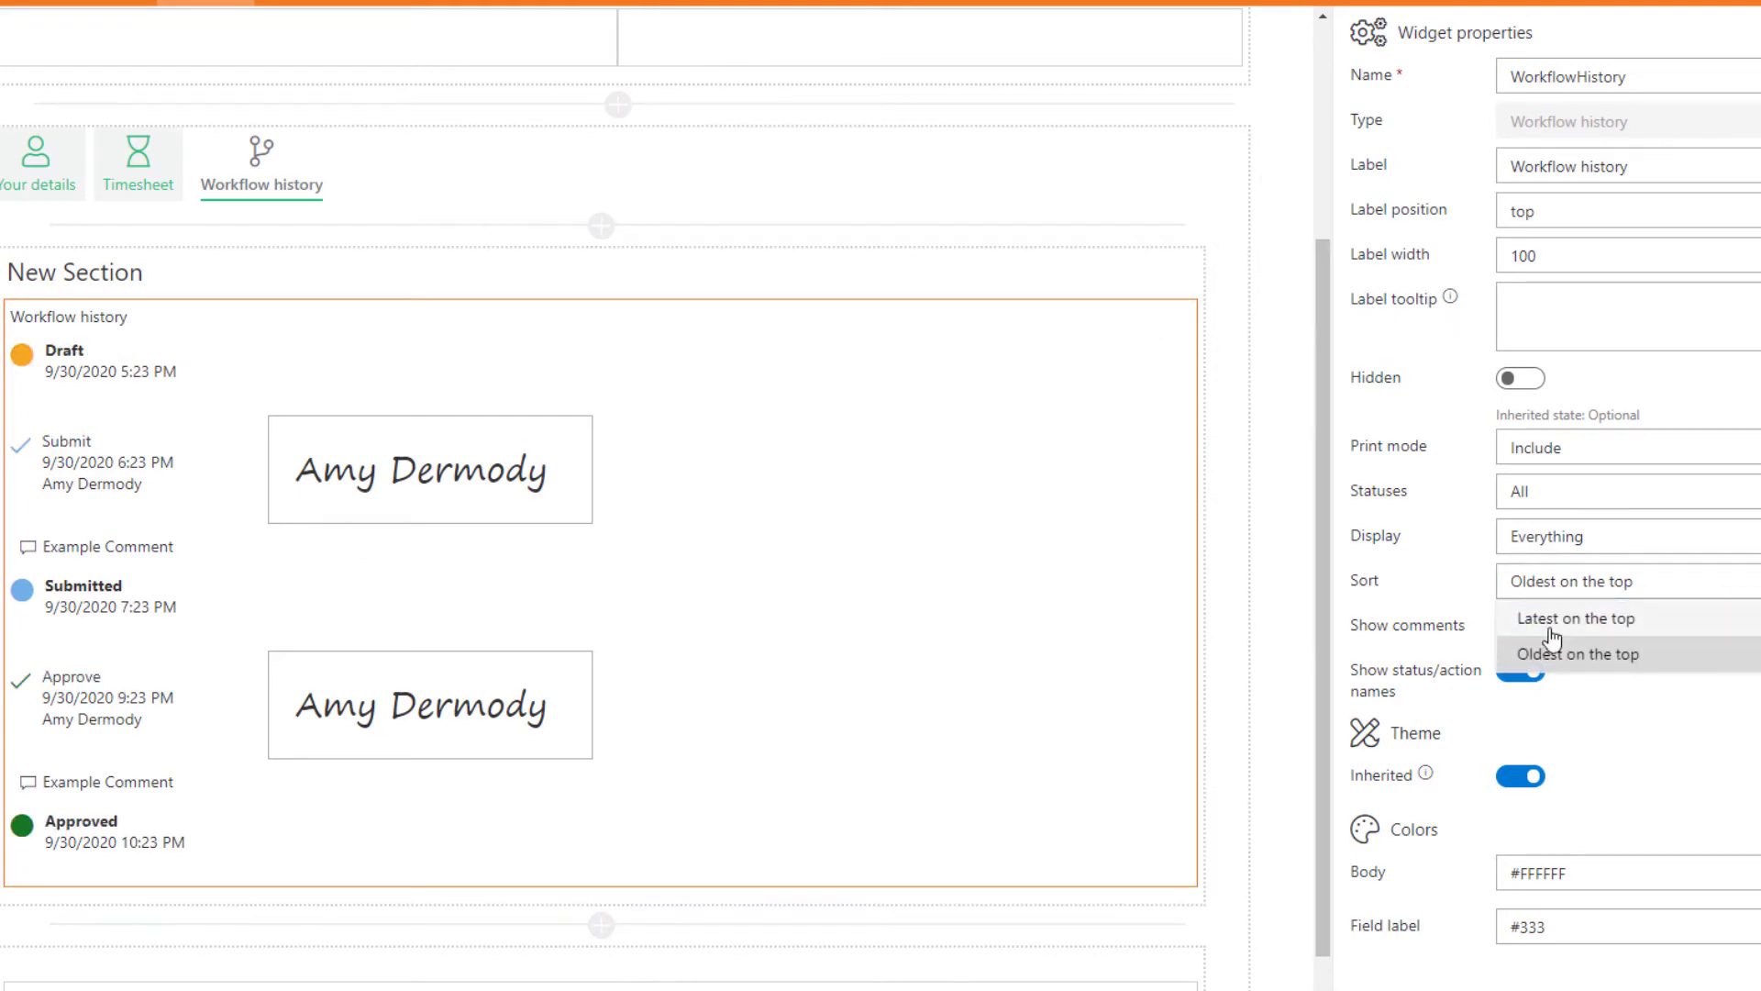
pyautogui.click(1551, 627)
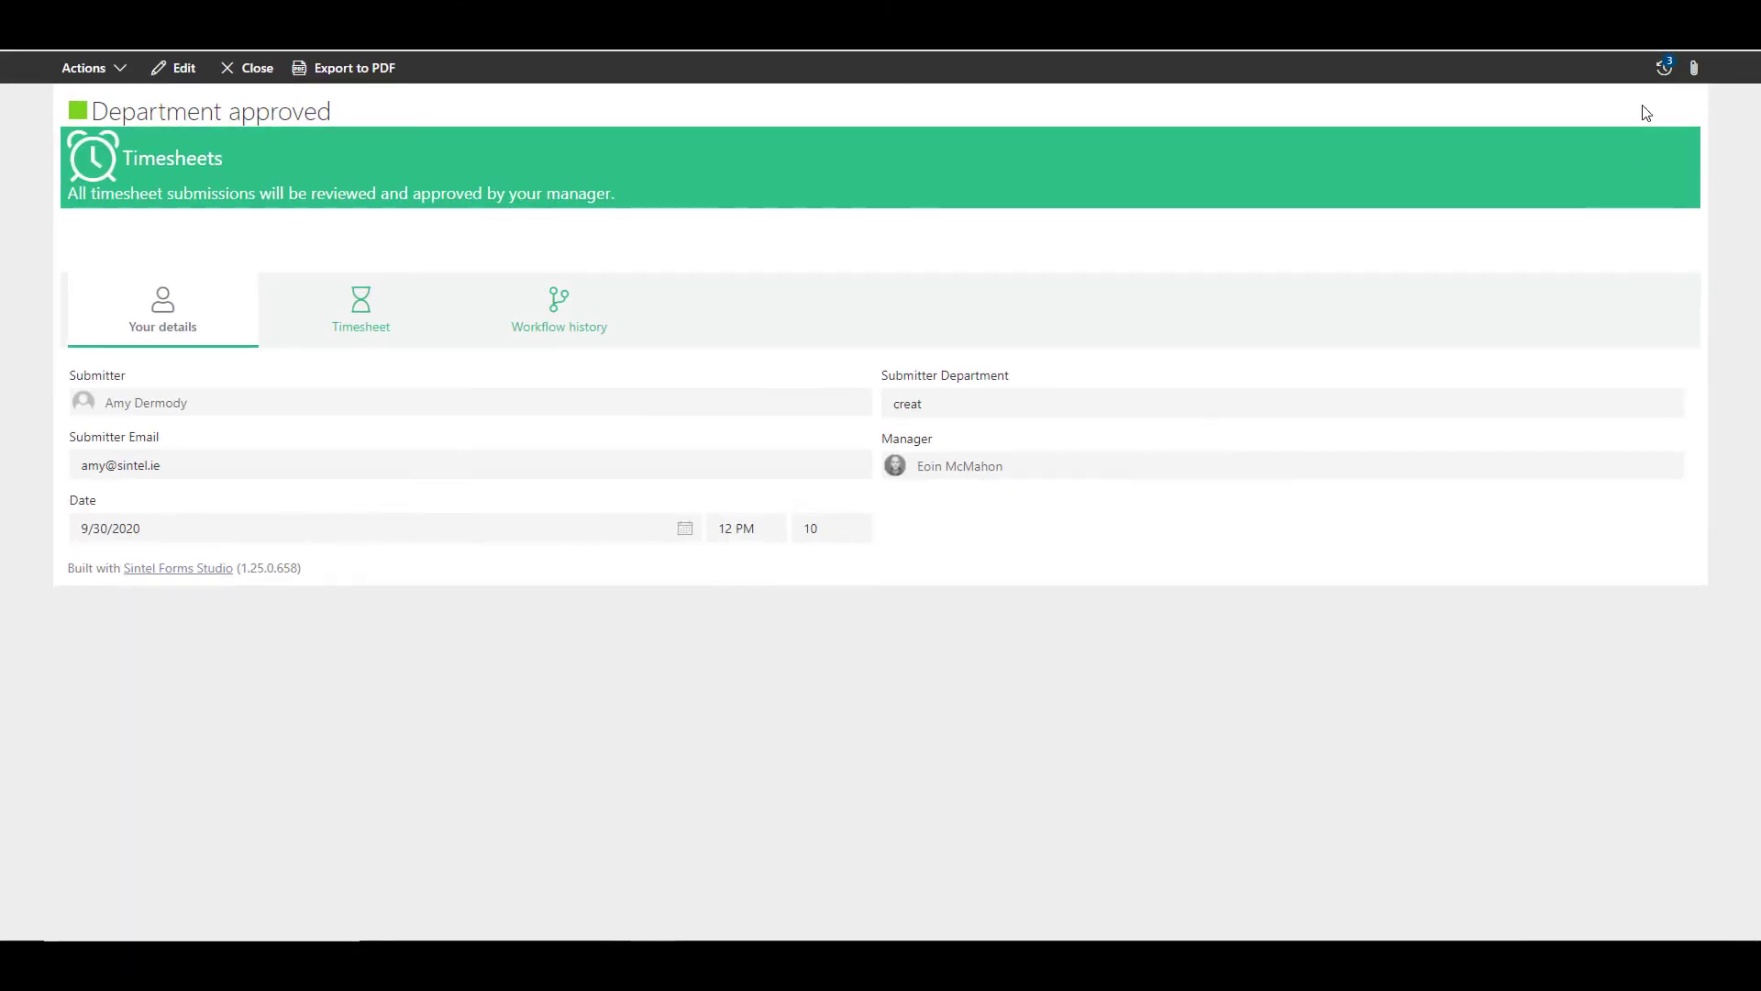
# Step: Open and close the workflow history panel on the department-approved submission
pyautogui.click(1664, 67)
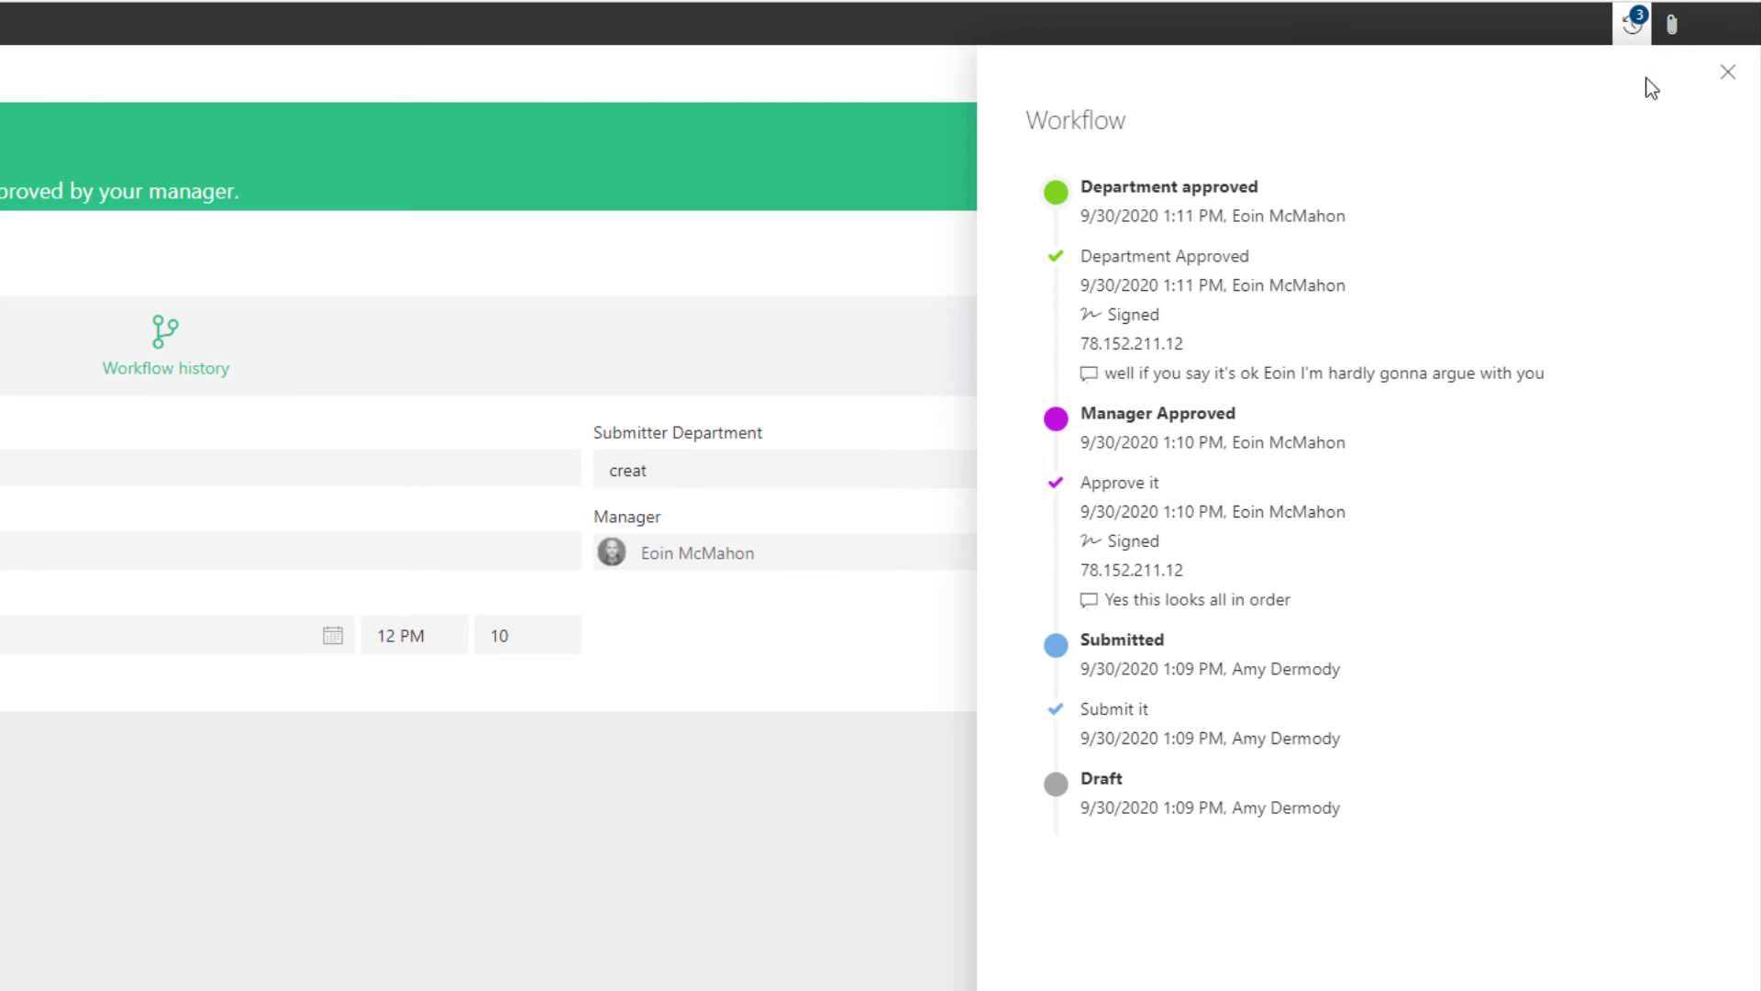
pyautogui.click(1636, 26)
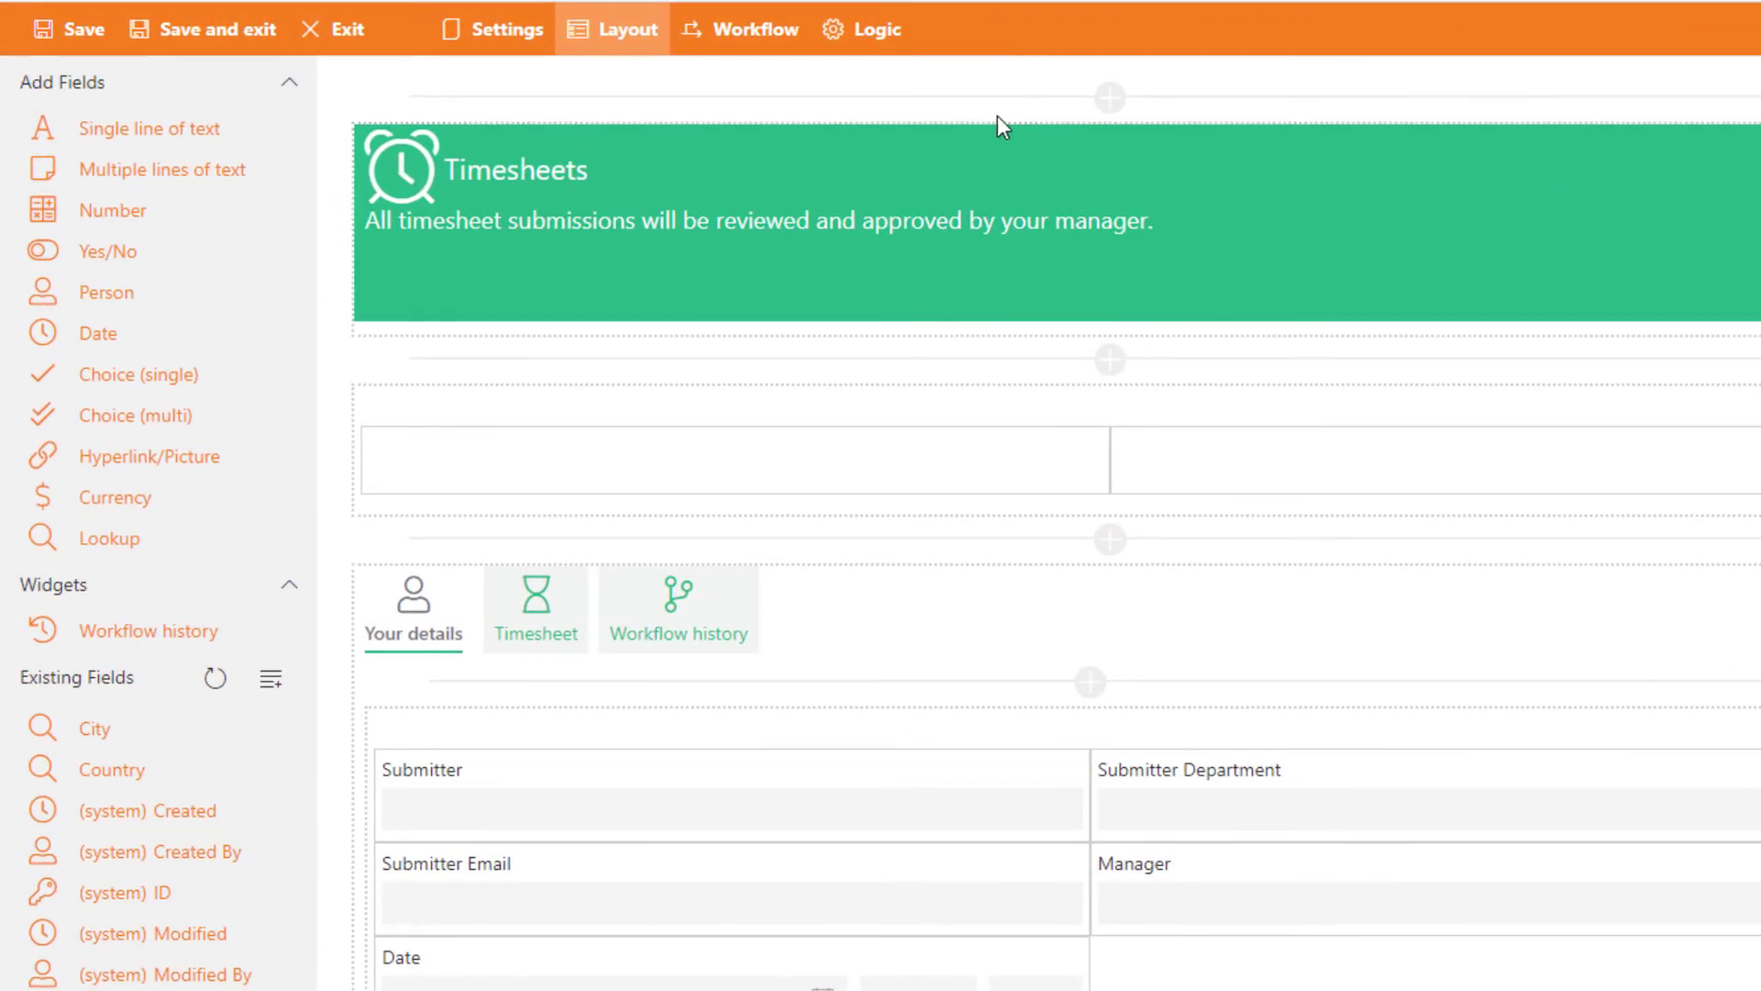
# Step: Open the form's Logic rules in the designer
pyautogui.click(879, 31)
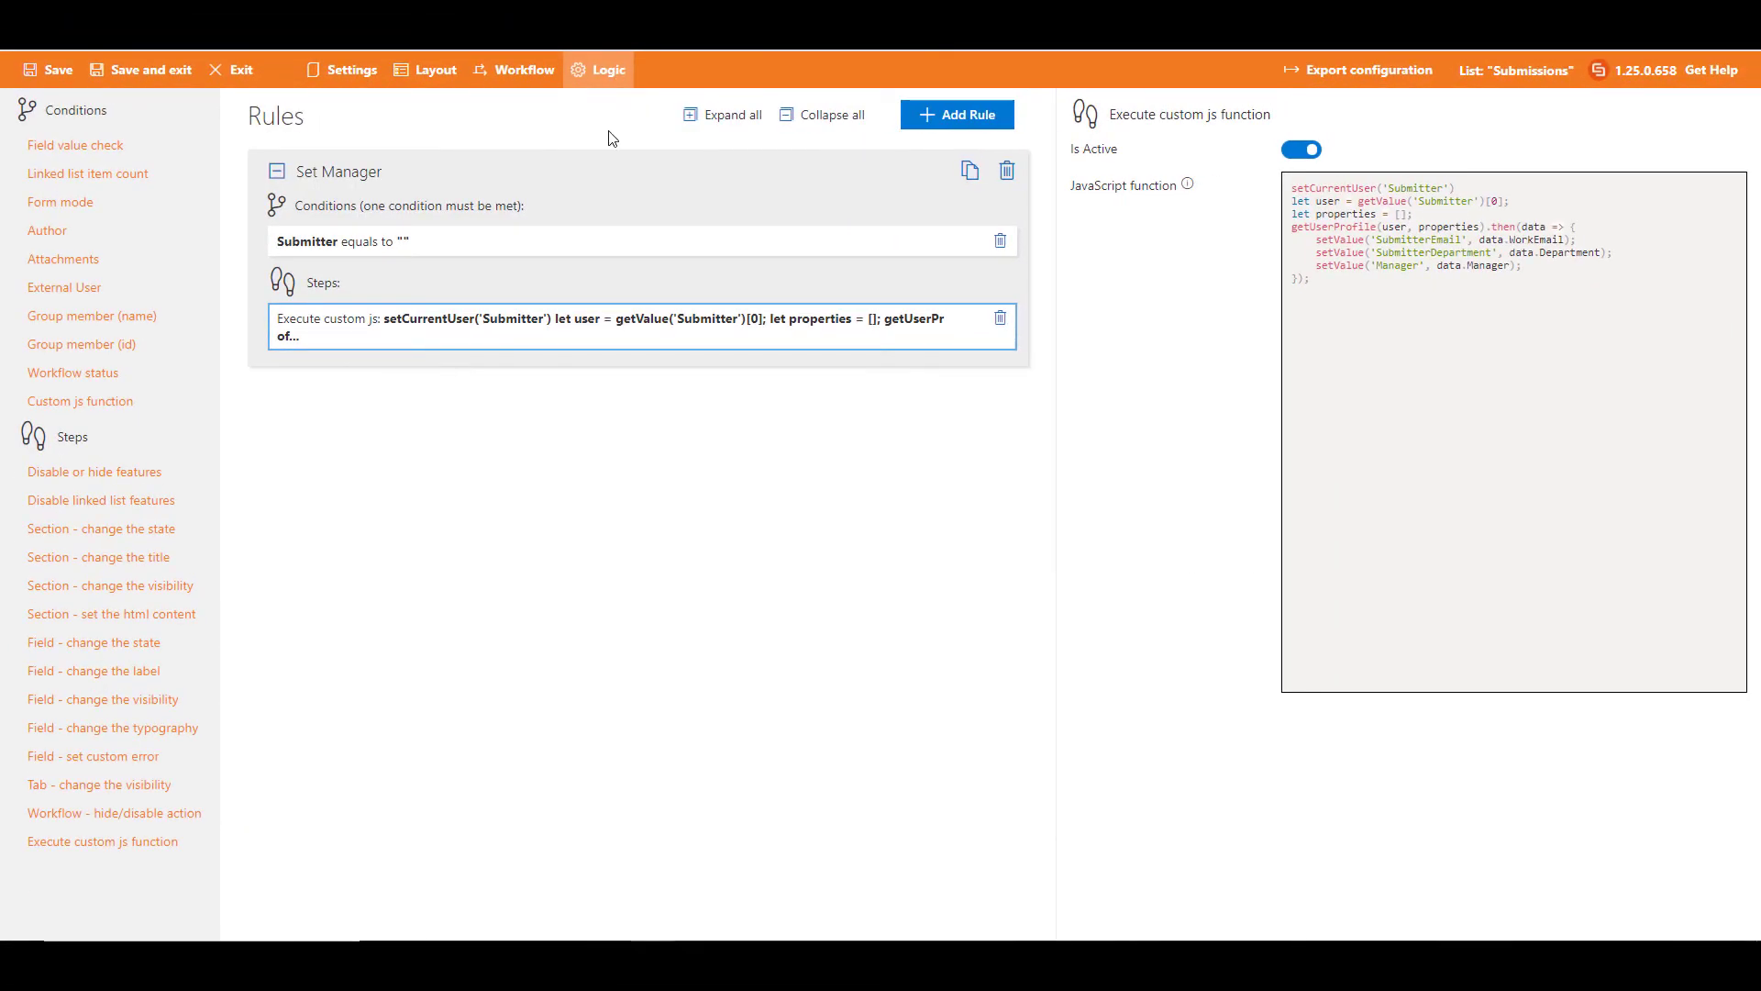